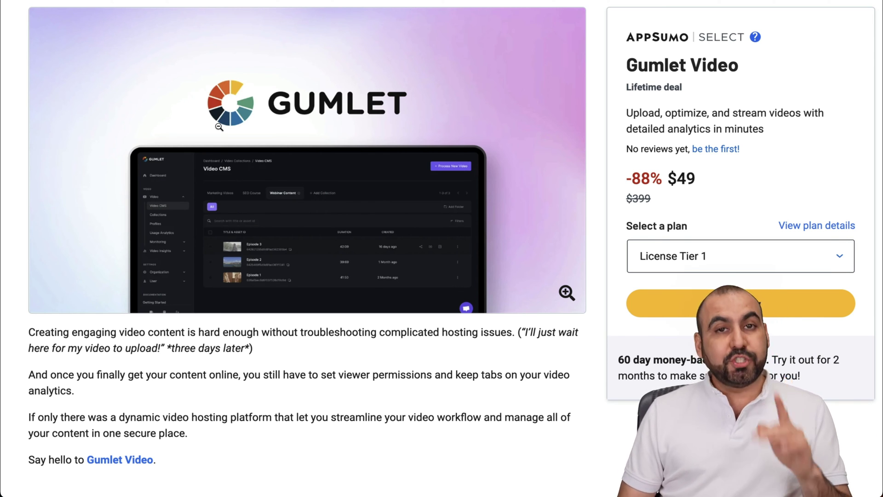
Scroll through the AppSumo Gumlet Video deal's plans, features and license tier pricing cards
scroll(219, 127, "down", 20)
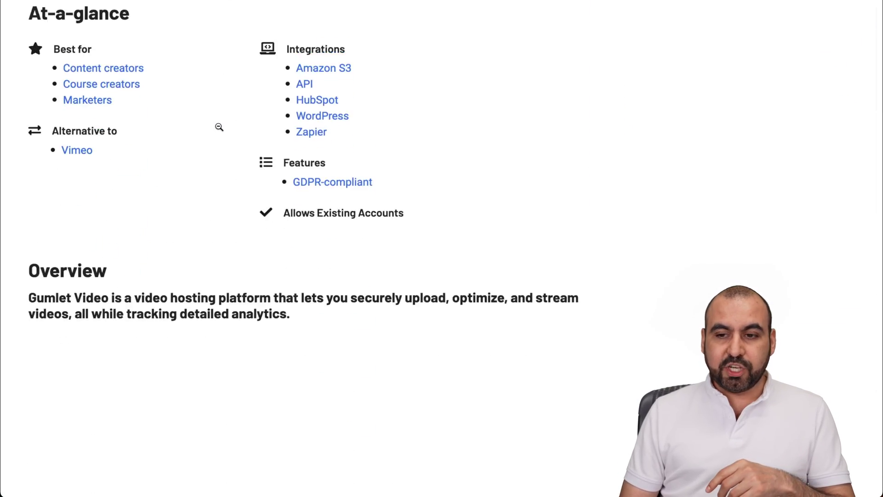
scroll(219, 127, "down", 20)
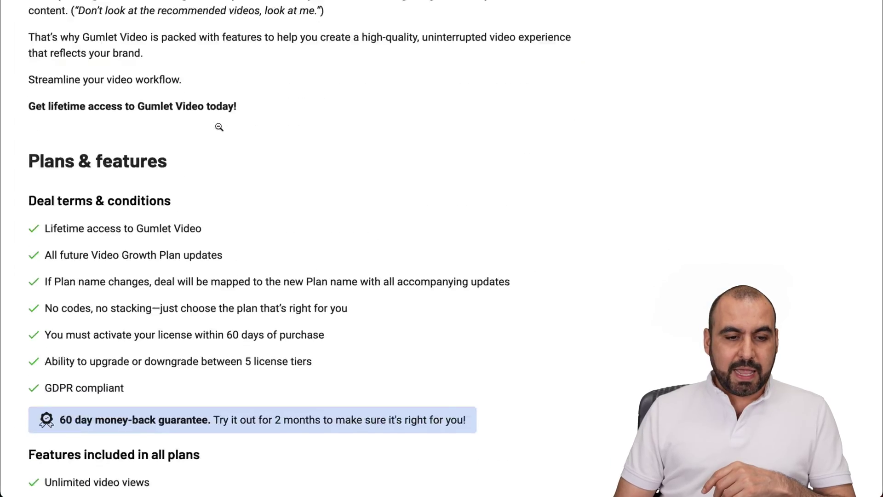
scroll(219, 126, "down", 1)
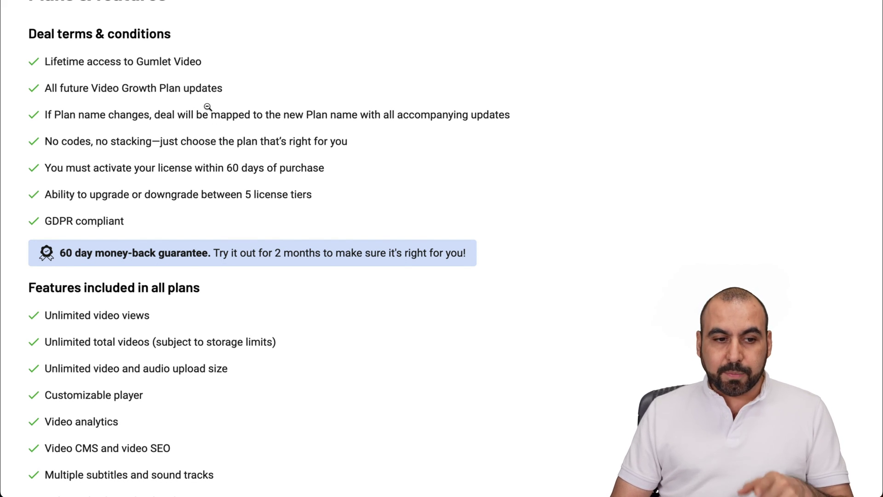
scroll(207, 107, "down", 5)
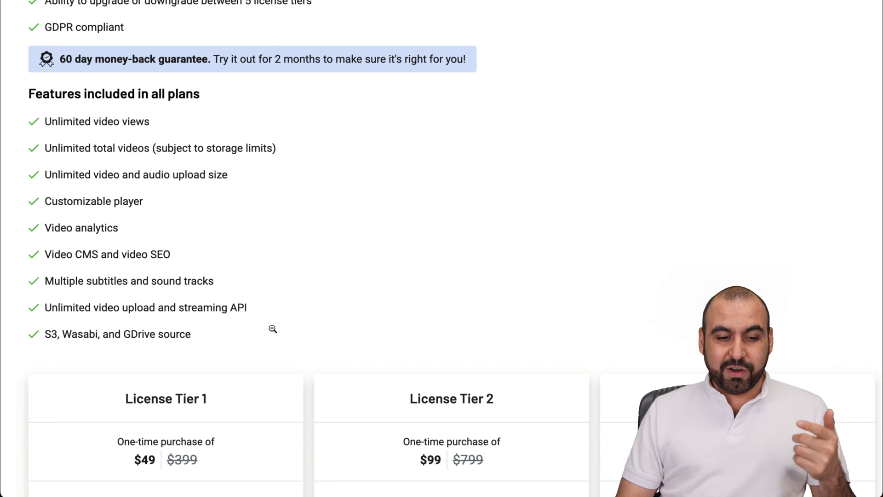
scroll(272, 329, "down", 3)
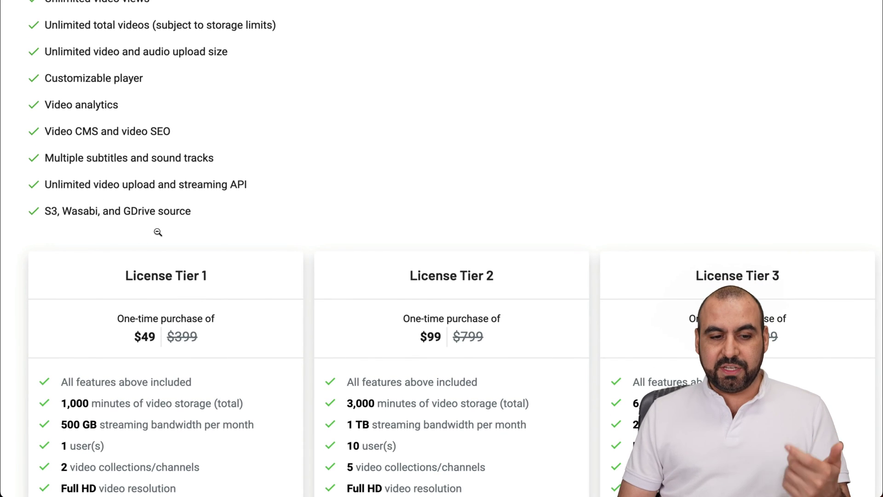
scroll(158, 232, "down", 2)
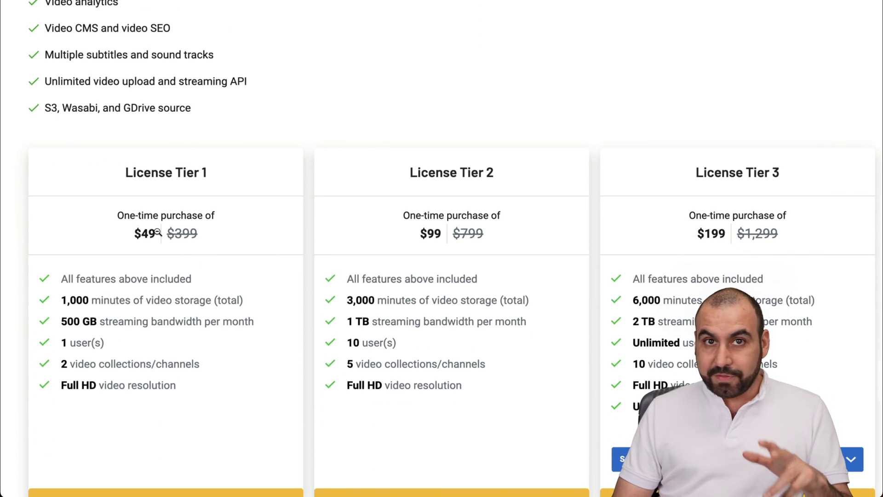
scroll(158, 232, "down", 2)
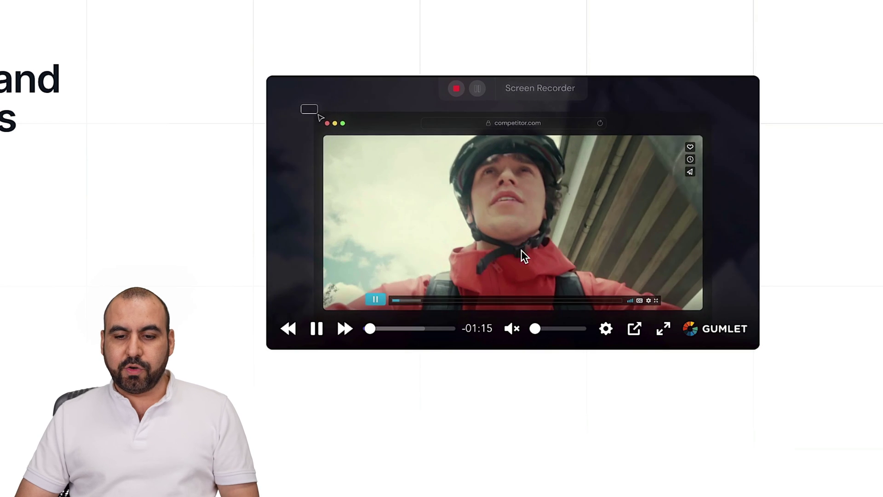
Turn the promo video's sound on and off again, then view its Quality options
left_click(511, 329)
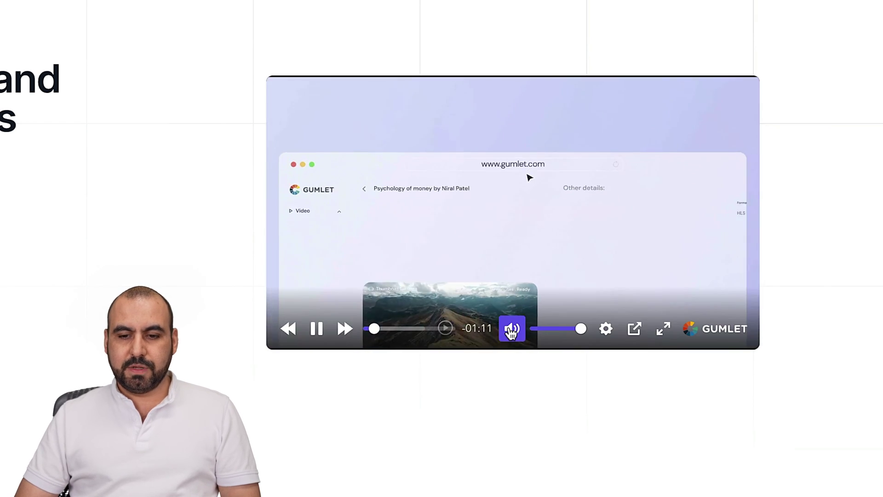
left_click(512, 329)
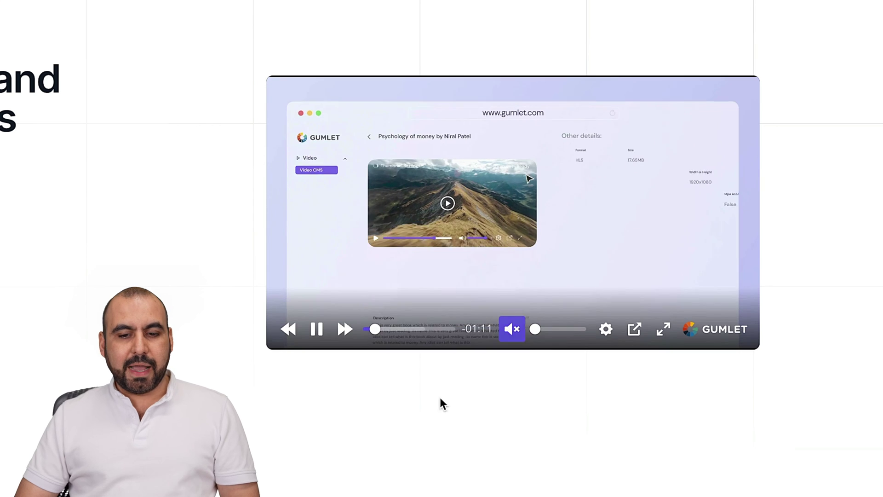
left_click(606, 329)
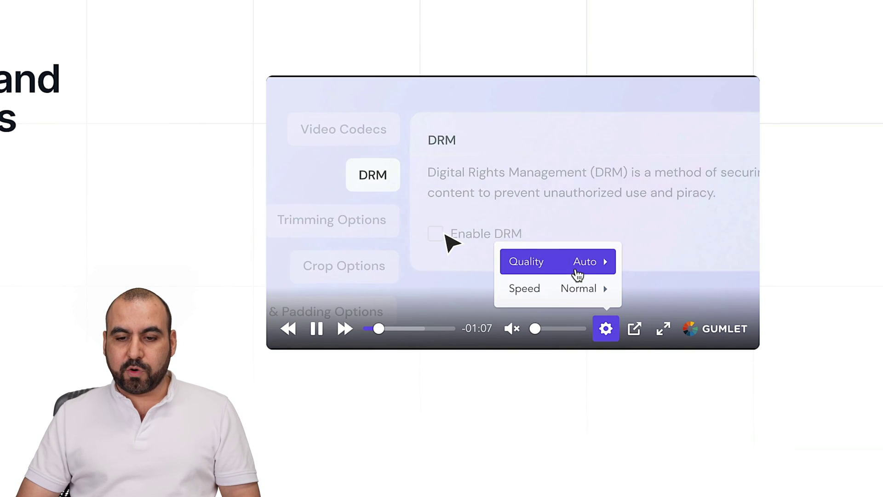
left_click(579, 266)
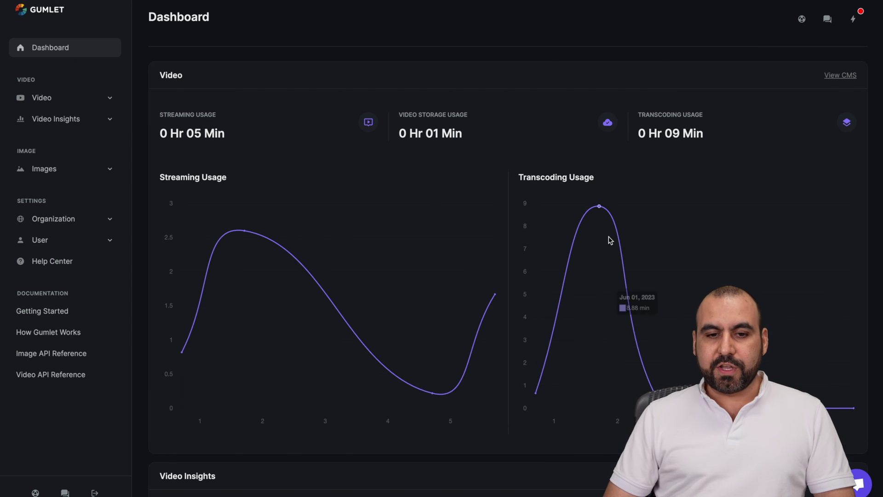
Reload the dashboard and open Video CMS showing the six My YT vids videos
scroll(608, 236, "down", 8)
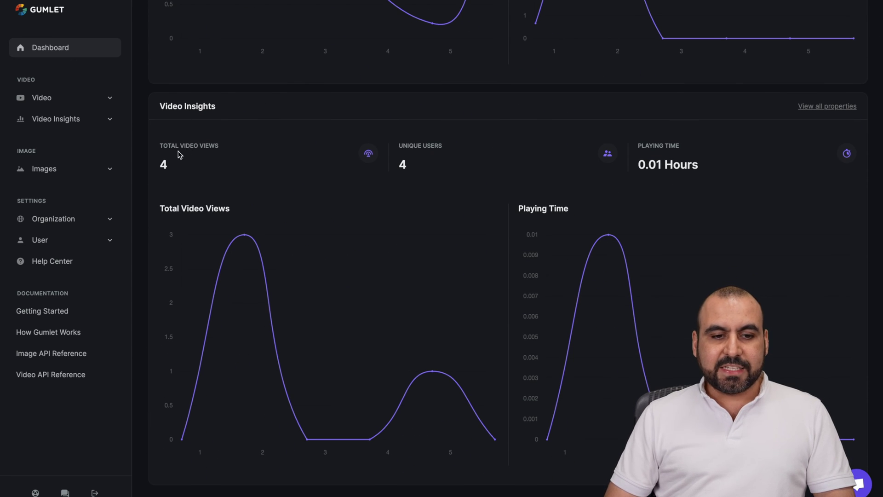
scroll(632, 222, "down", 7)
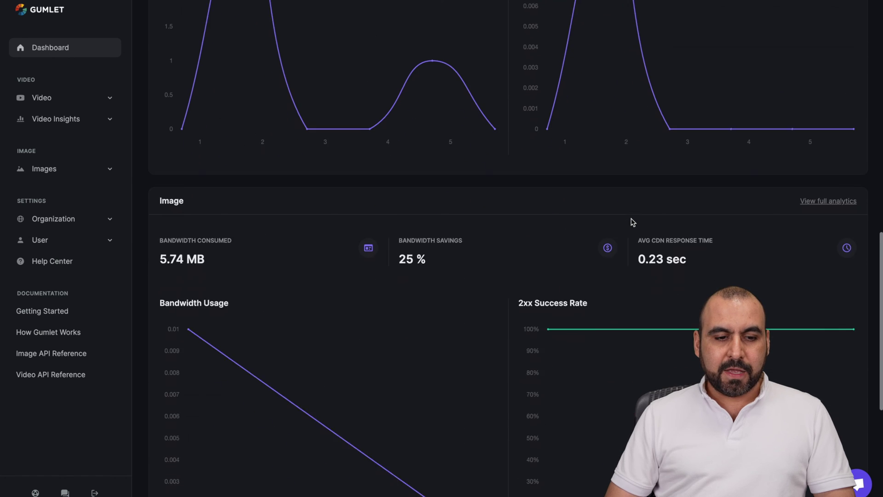
scroll(316, 245, "down", 5)
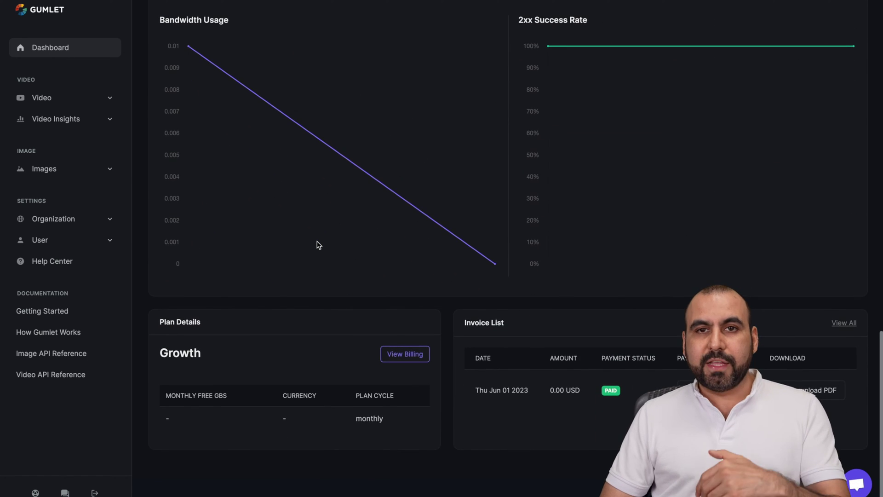
key("F5")
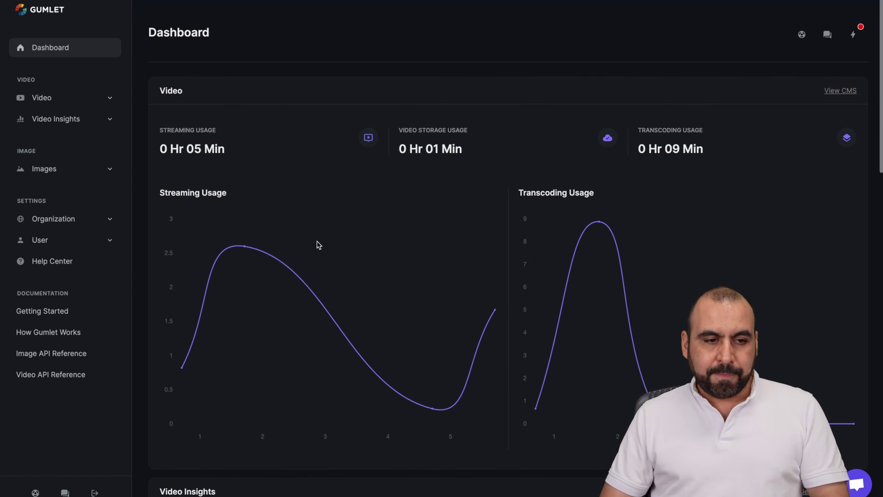
scroll(319, 244, "down", 1)
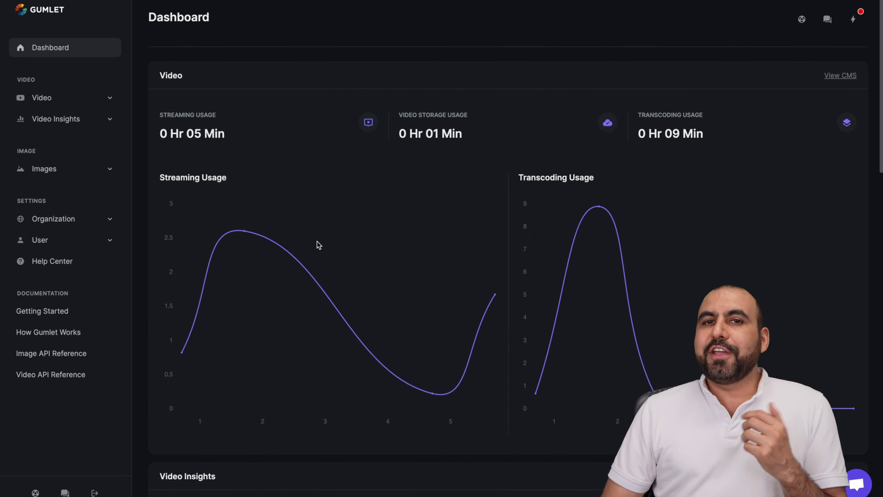
left_click(110, 98)
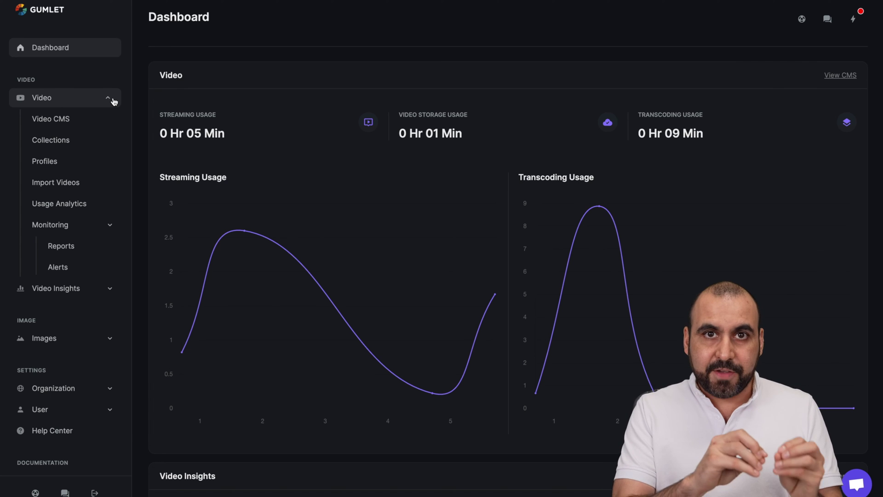
left_click(76, 123)
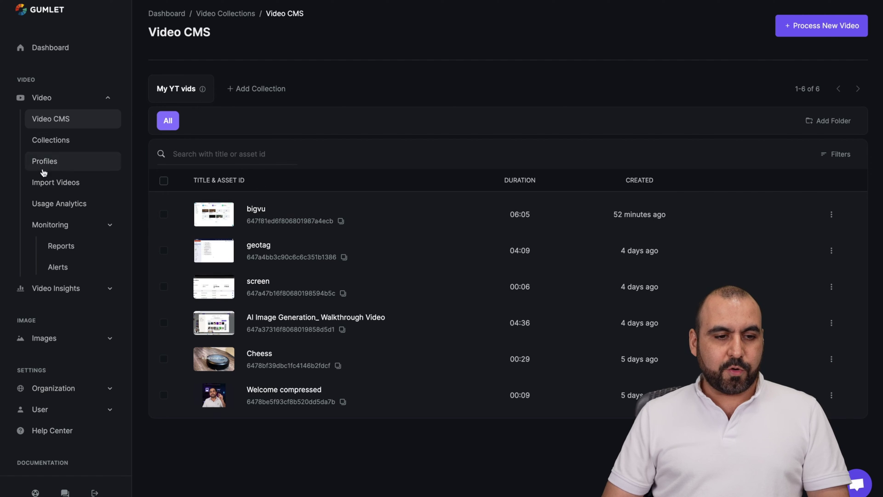
Edit the SAAS VIDS profile and uncheck 1440p from its output resolutions
left_click(62, 163)
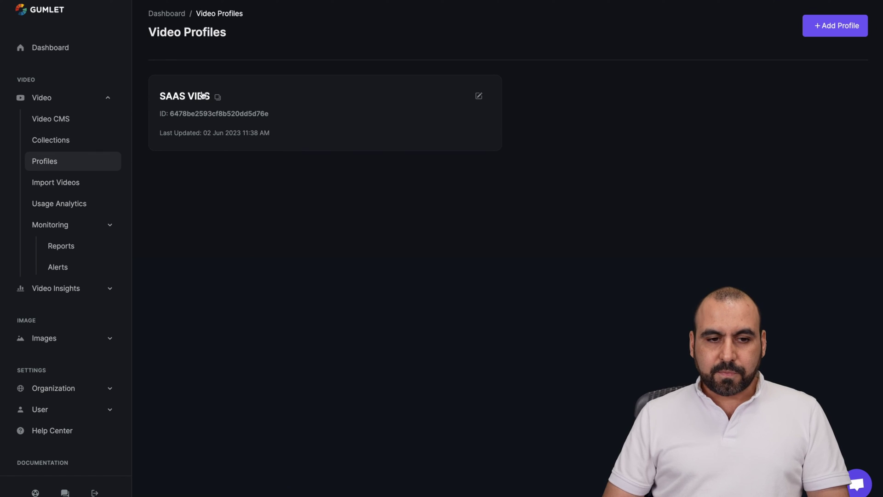
left_click(198, 97)
scroll(409, 262, "down", 2)
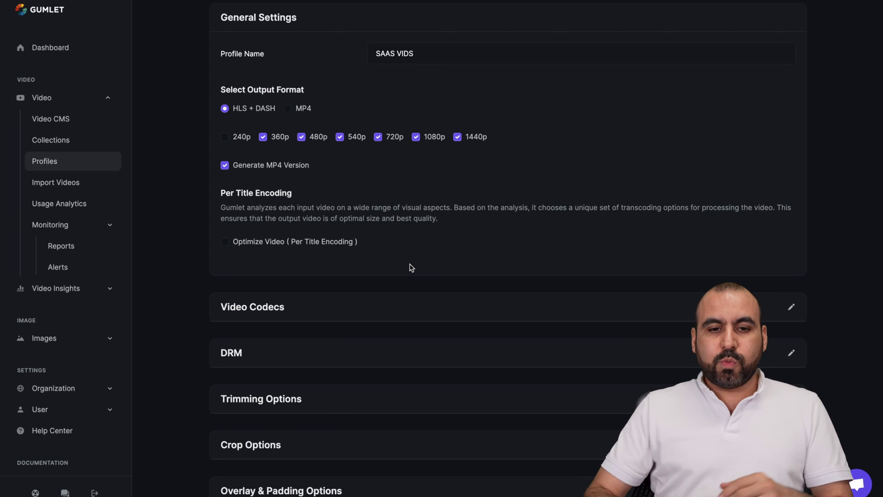
triple_click(396, 53)
key("End")
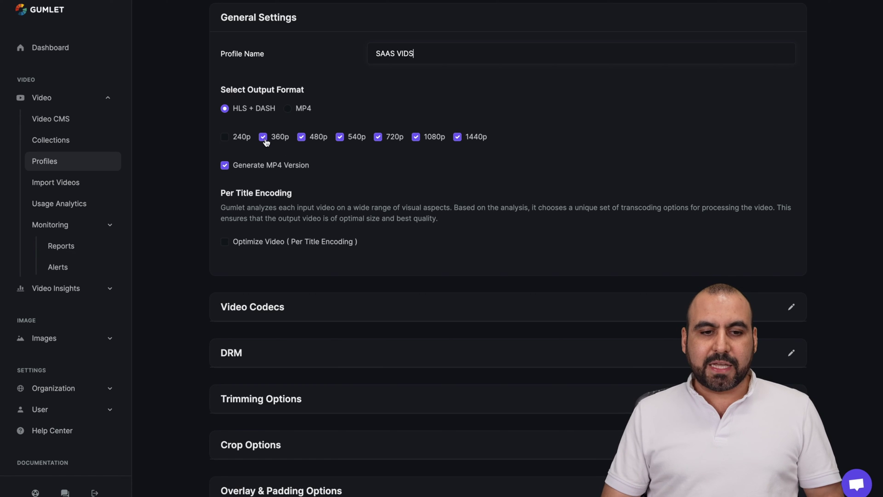
left_click(225, 137)
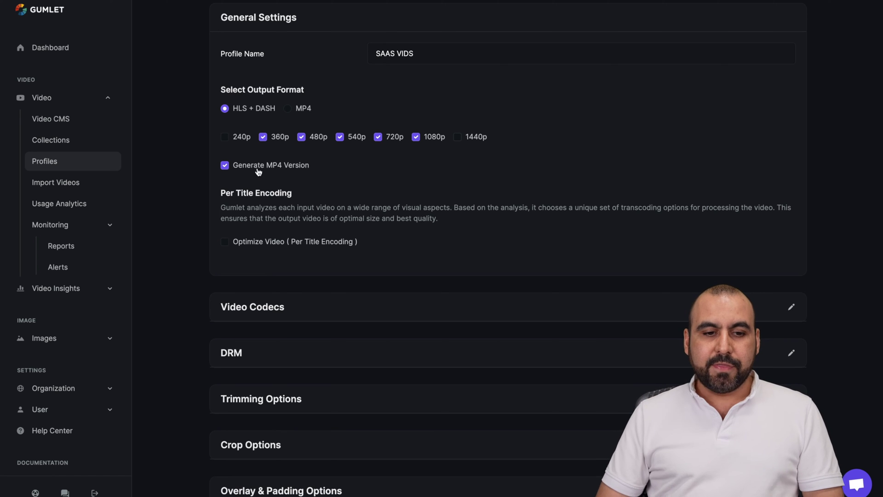
Expand the SAAS VIDS profile's video codec, DRM and trimming sections
scroll(316, 189, "down", 3)
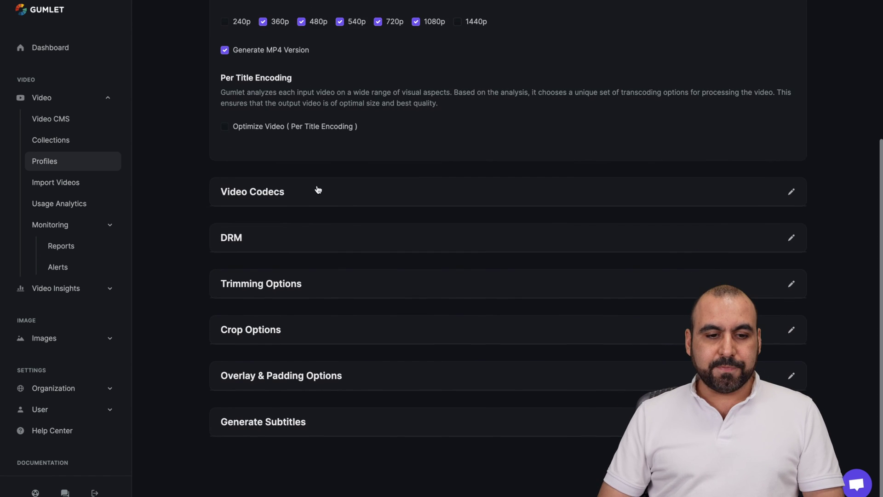
left_click(353, 199)
scroll(322, 189, "down", 1)
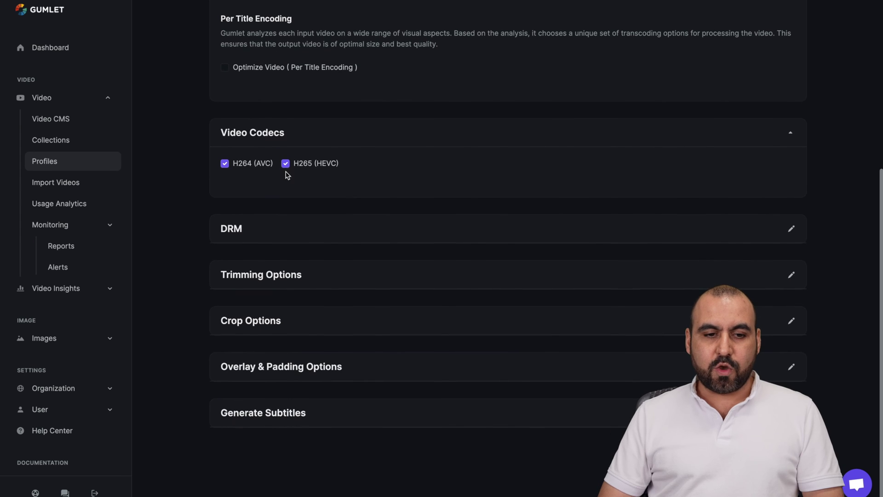
left_click(335, 231)
scroll(336, 253, "down", 1)
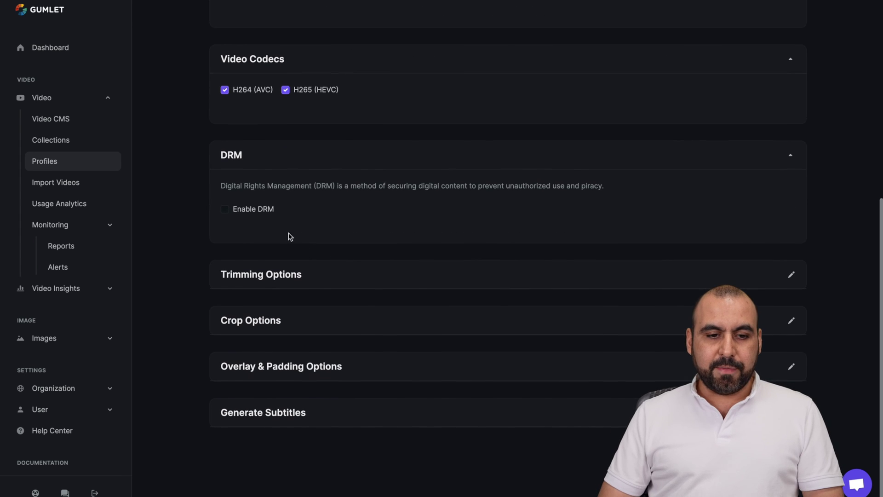
left_click(334, 277)
scroll(389, 312, "down", 2)
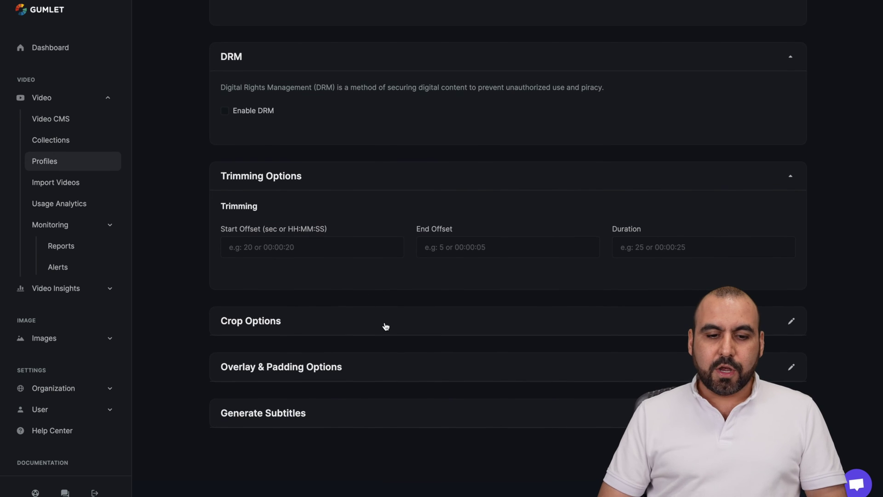
Expand the Crop, Overlay & Padding and Generate Subtitles sections, then return to Video CMS
left_click(413, 321)
scroll(405, 345, "down", 2)
left_click(359, 374)
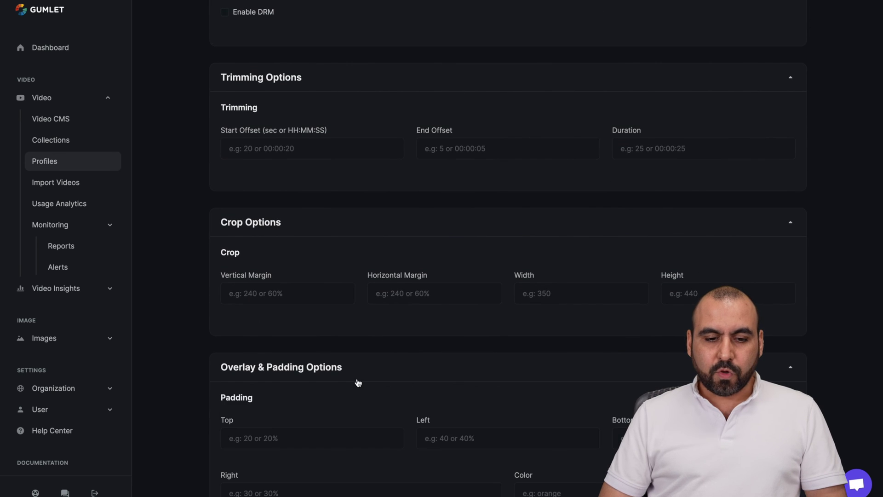
scroll(362, 375, "down", 10)
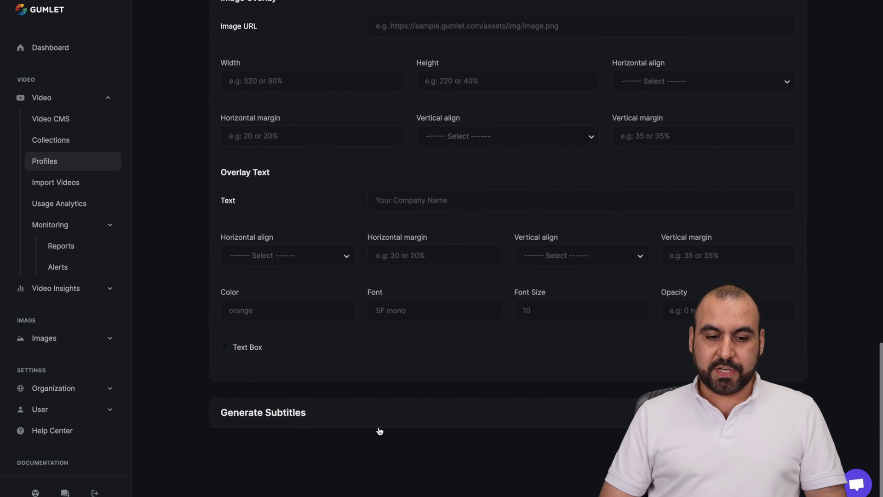
left_click(417, 416)
scroll(405, 410, "down", 2)
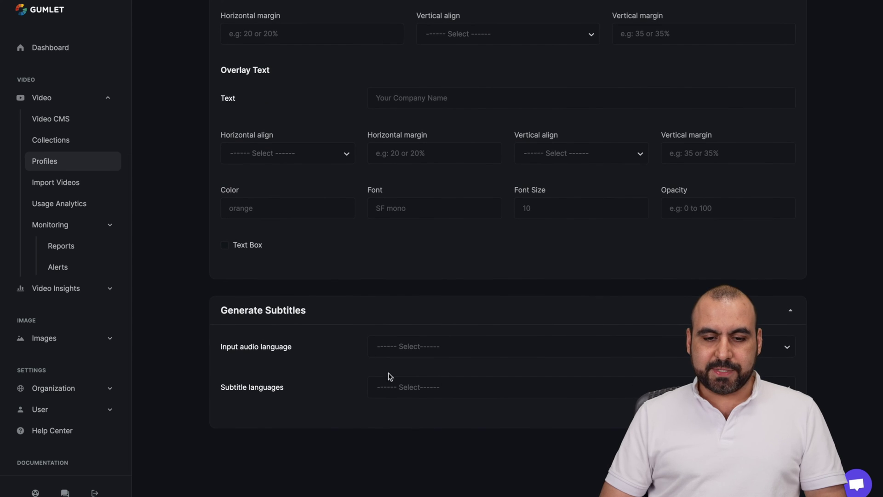
scroll(437, 375, "up", 10)
scroll(439, 376, "up", 15)
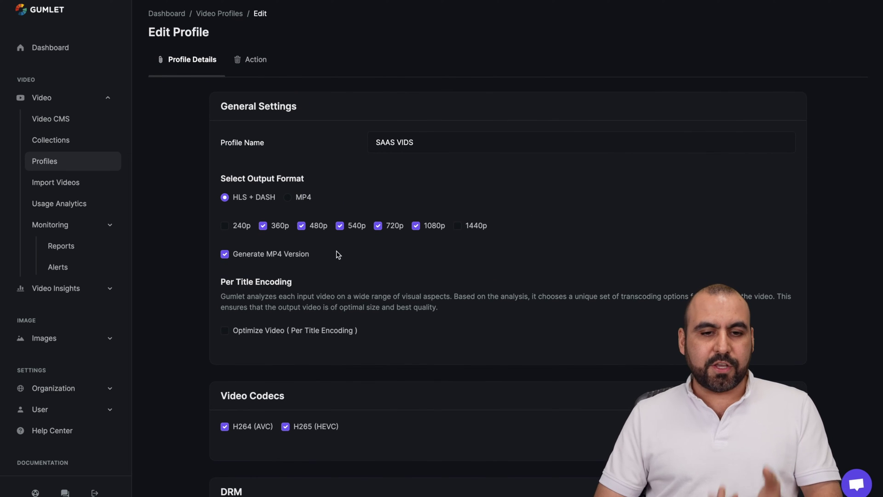
left_click(82, 121)
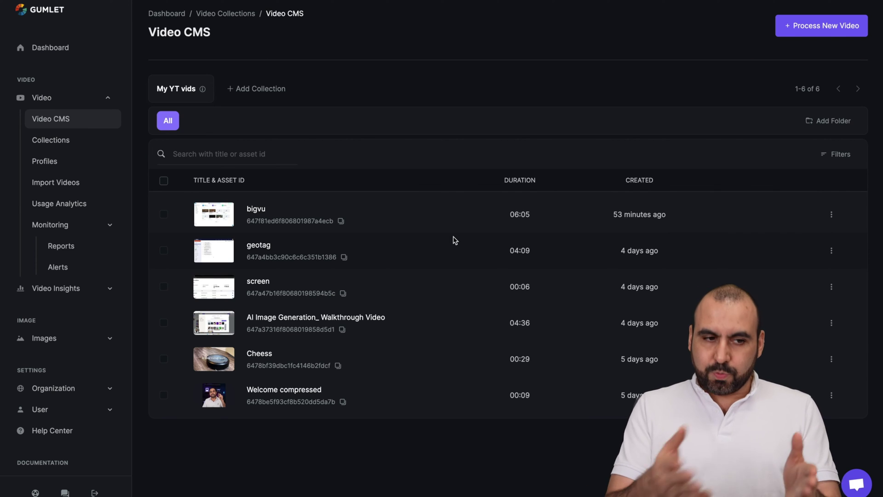
Start processing a new video using the SAAS VIDS profile
left_click(821, 25)
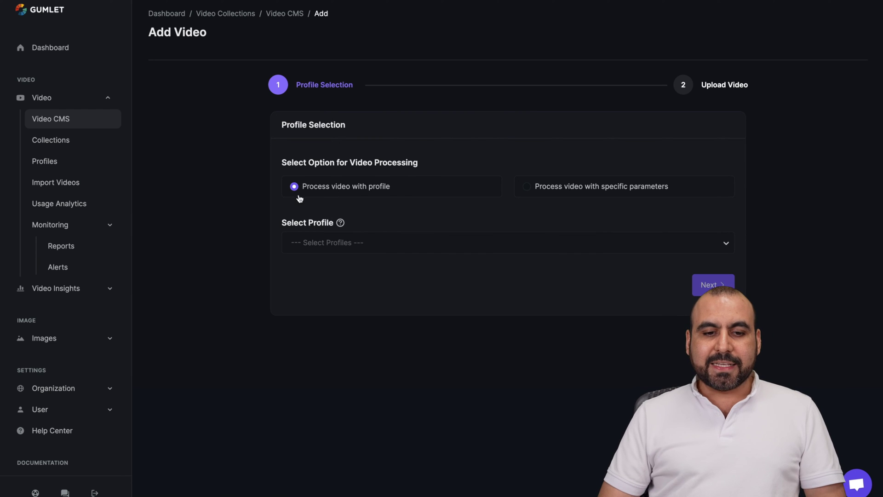
left_click(429, 248)
left_click(417, 267)
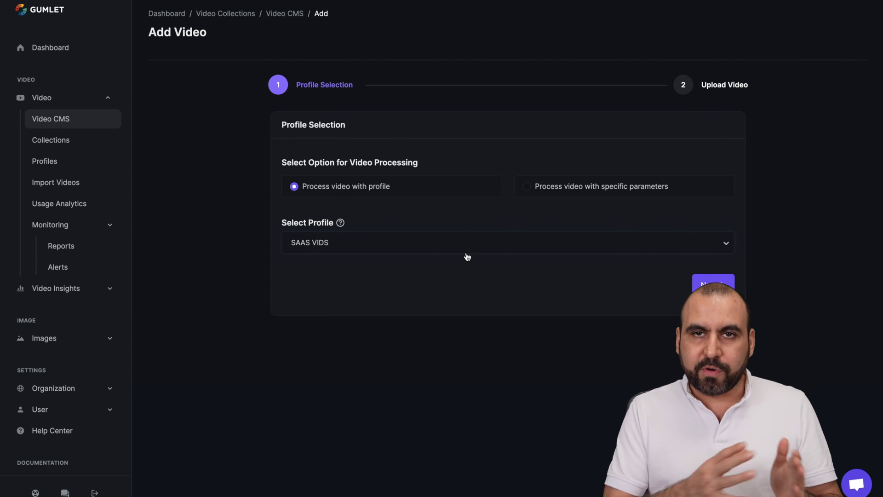
left_click(582, 192)
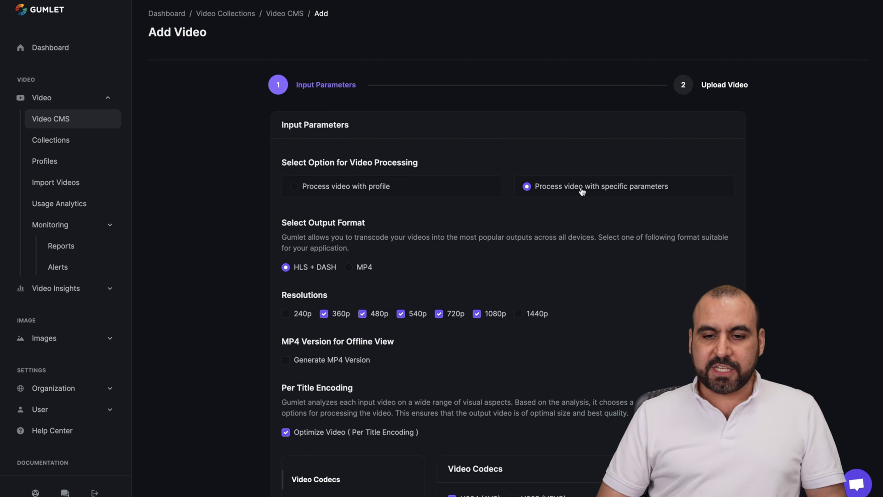
scroll(644, 212, "down", 2)
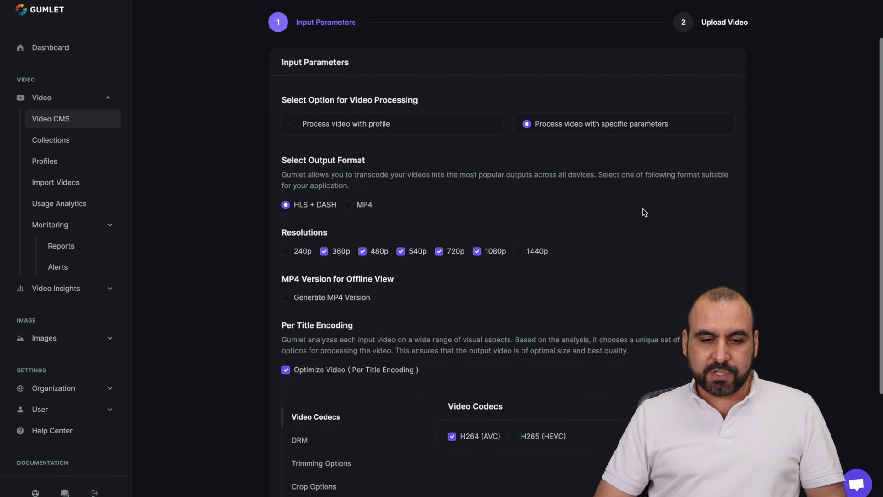
scroll(643, 212, "up", 1)
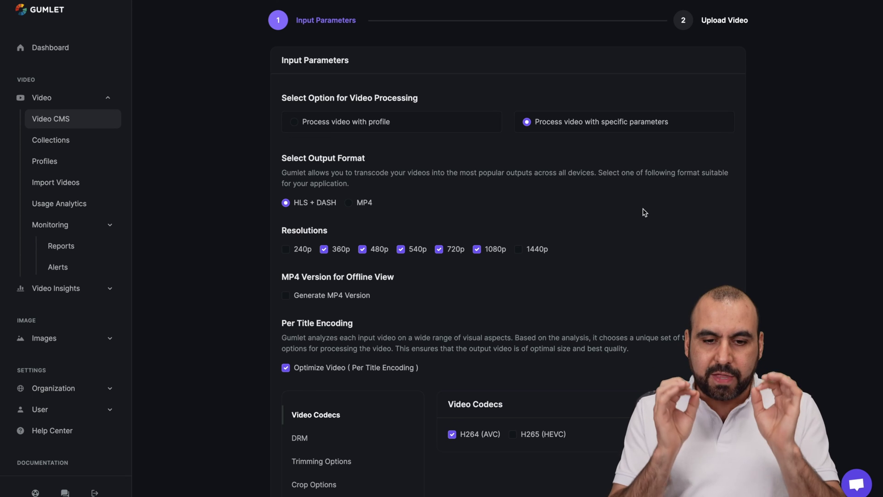
scroll(642, 212, "down", 4)
scroll(642, 211, "up", 5)
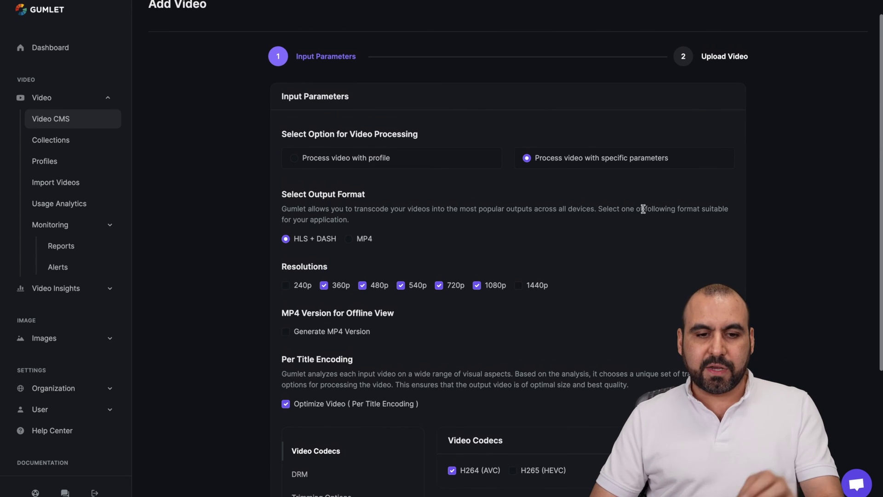
left_click(485, 167)
left_click(382, 208)
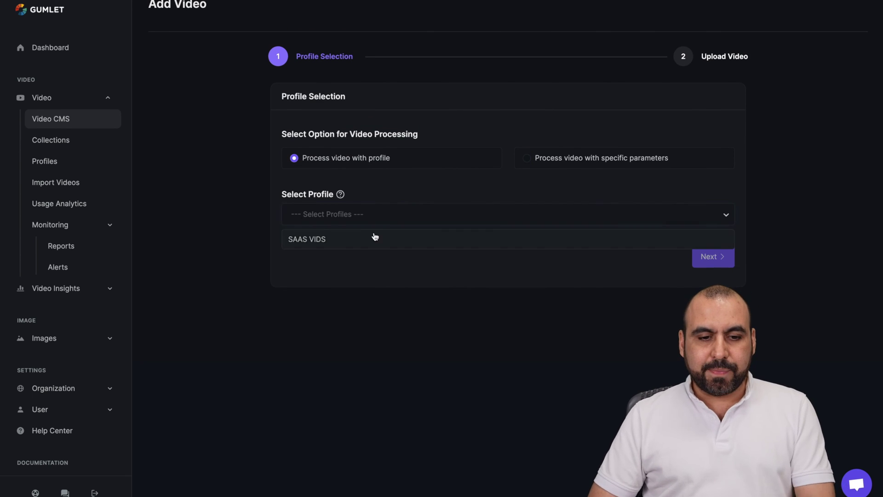
left_click(374, 237)
left_click(726, 259)
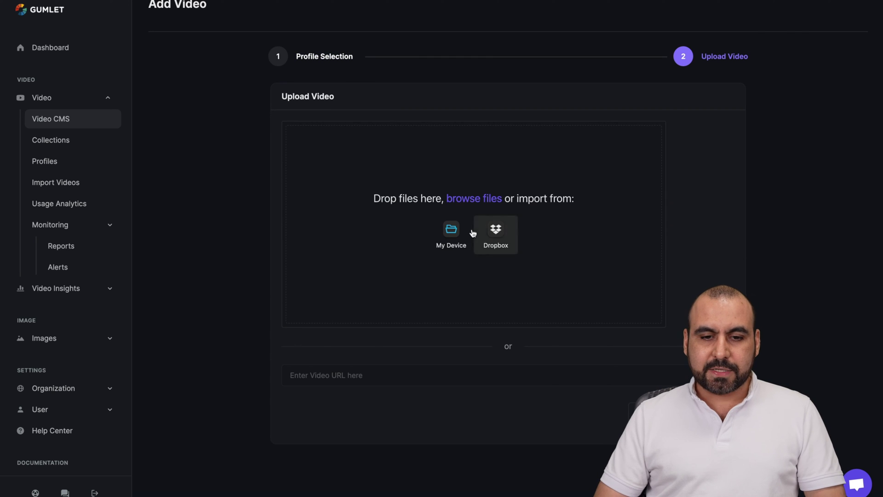
Choose bigvu 2.mp4 from the Desktop and upload it
left_click(454, 203)
left_click(355, 201)
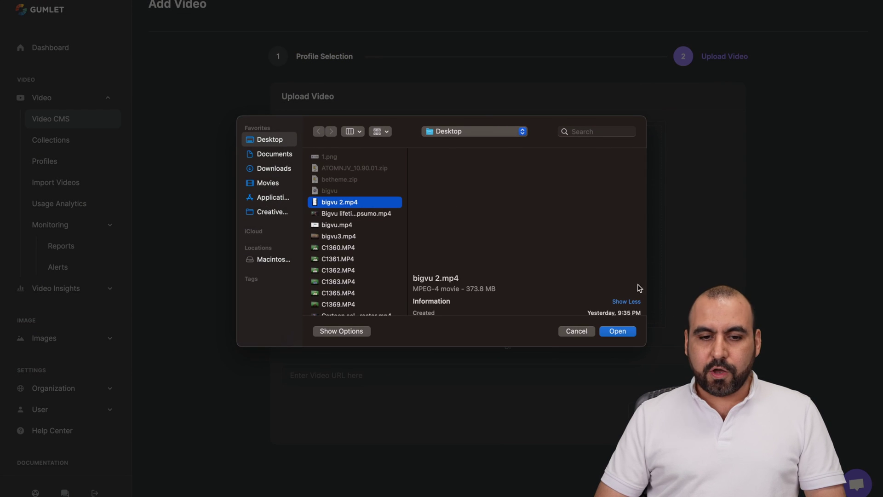
left_click(618, 331)
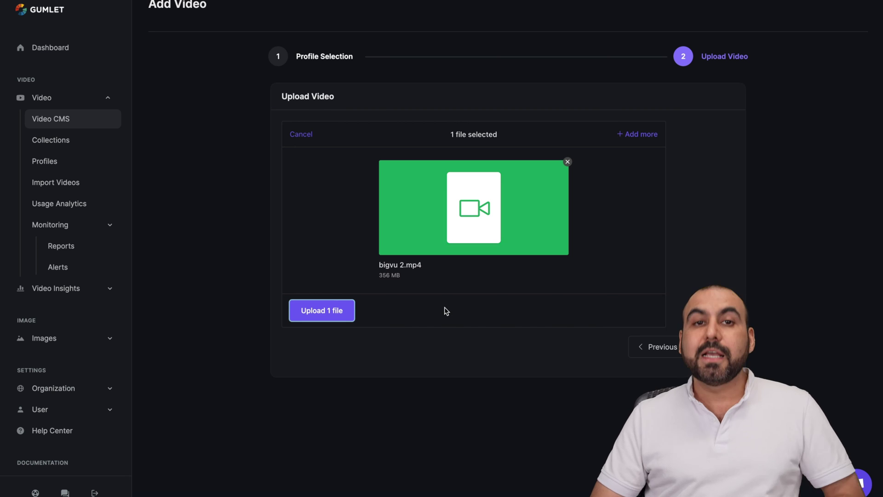
left_click(328, 317)
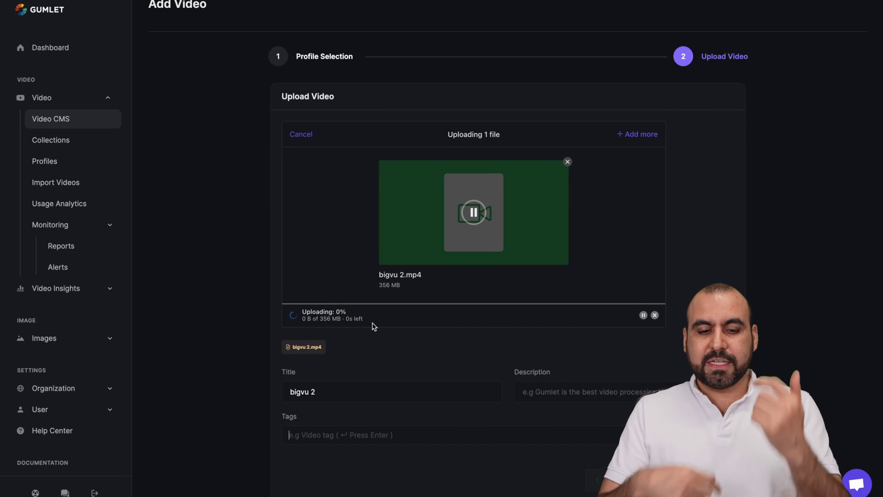
Tag the new video with vid and bigvu, then go back to the video list
scroll(373, 325, "down", 2)
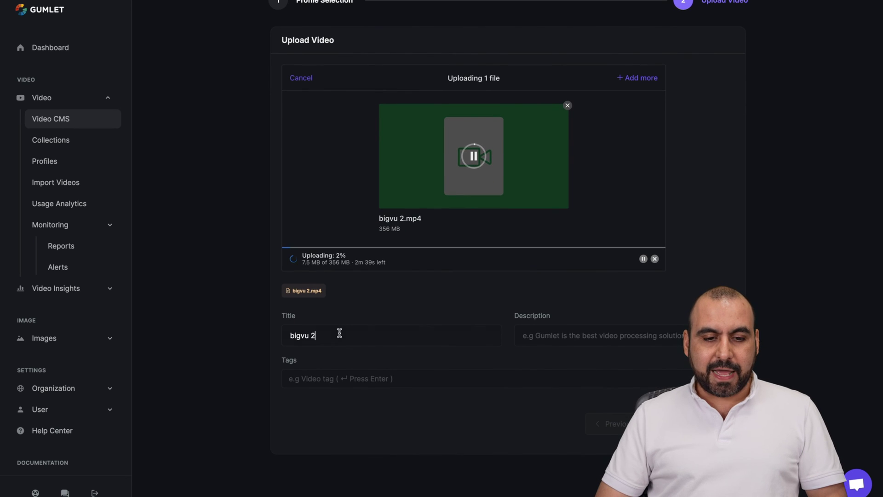
triple_click(379, 338)
left_click(625, 337)
left_click(384, 380)
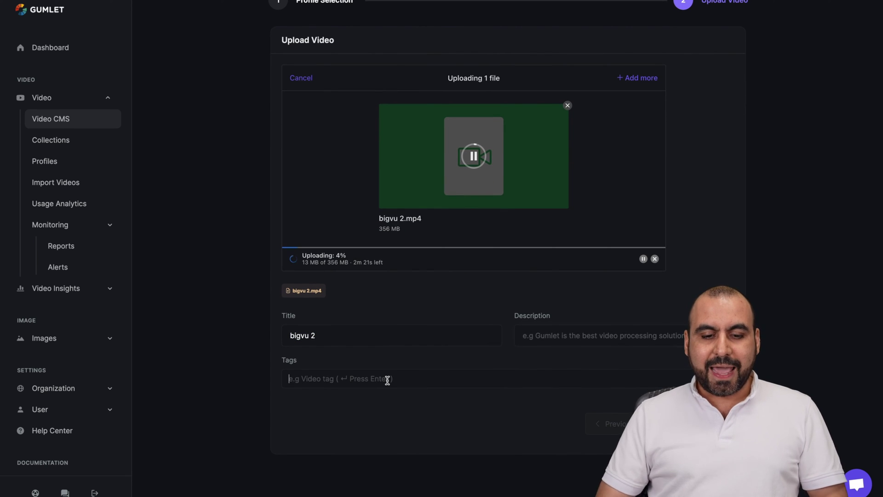
type("vid")
key("Return")
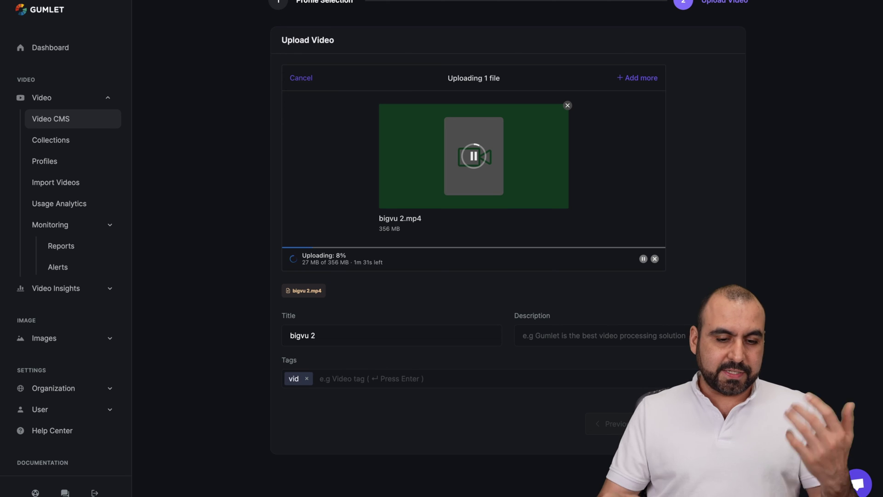
type("bigvu")
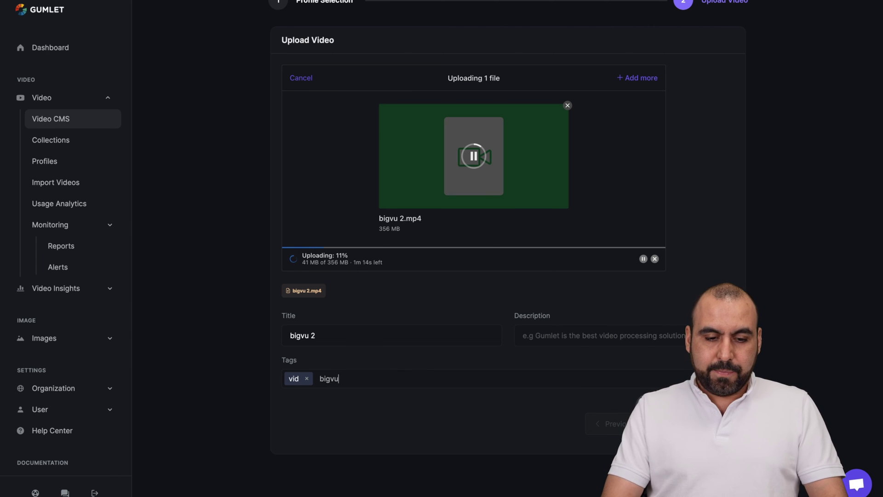
key("Return")
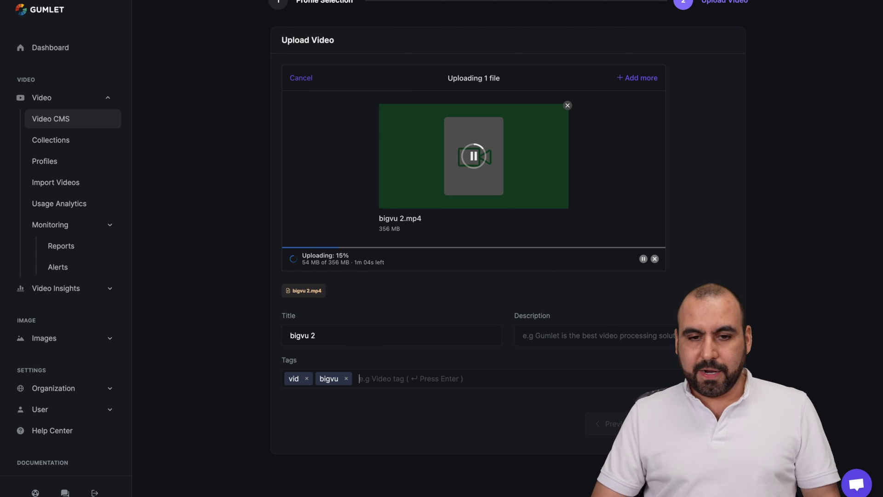
scroll(615, 332, "up", 1)
scroll(614, 332, "up", 2)
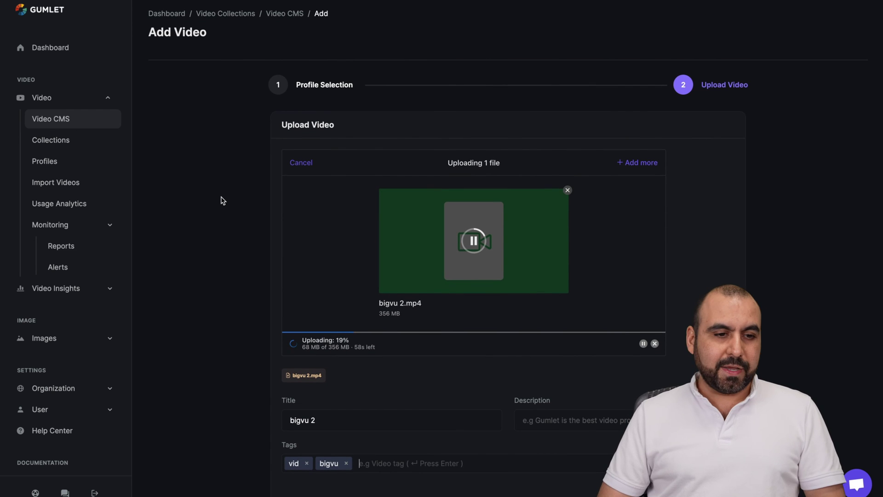
left_click(67, 121)
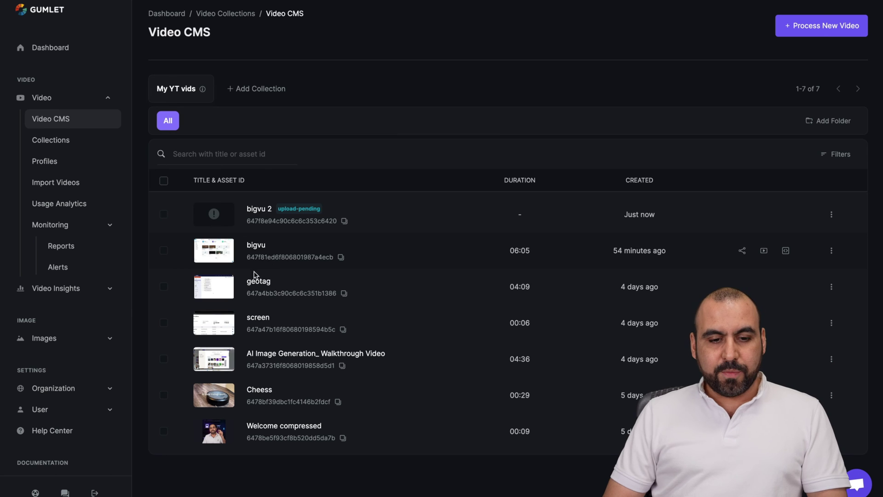
Copy the bigvu video's share URL, open it in a private window, then view its details
mouse_move(832, 249)
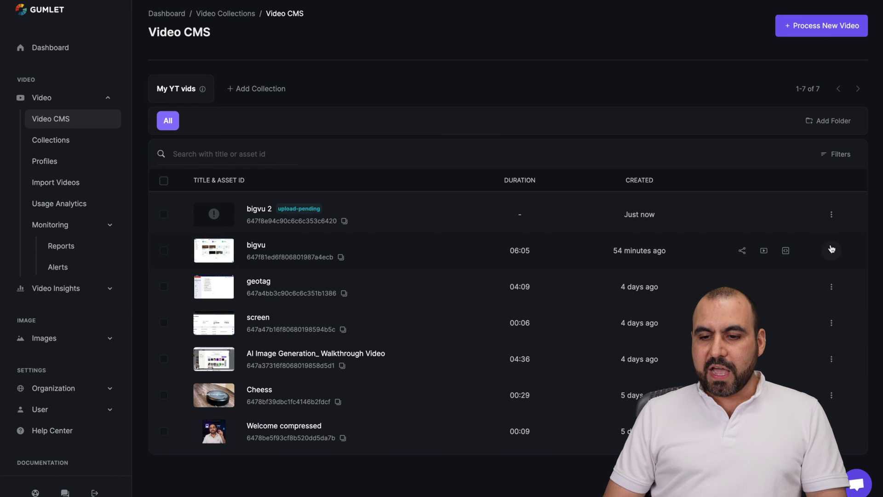
left_click(742, 251)
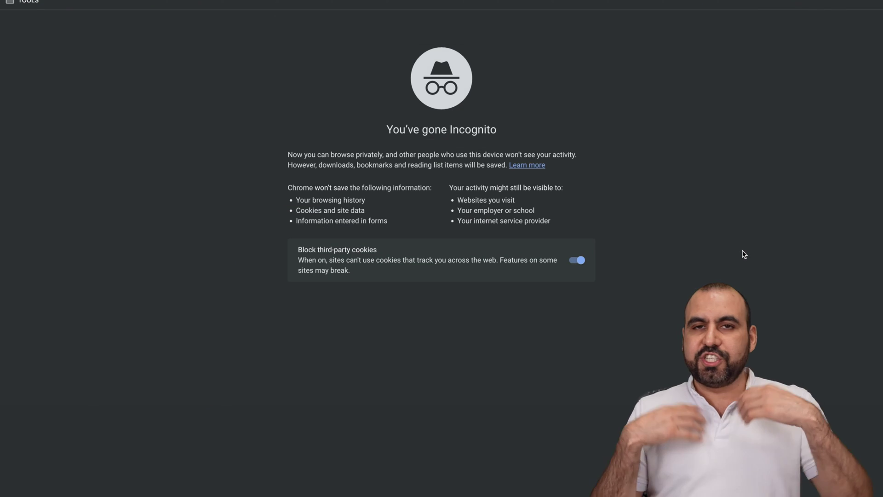
key("Return")
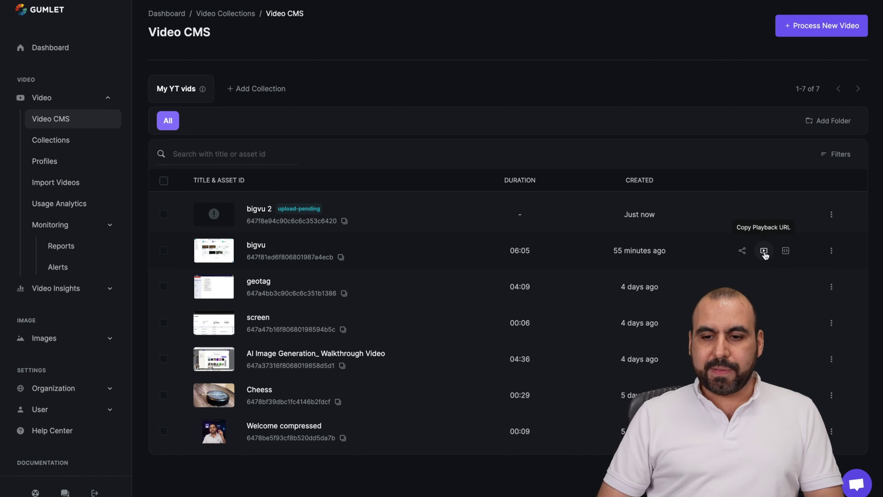
left_click(832, 251)
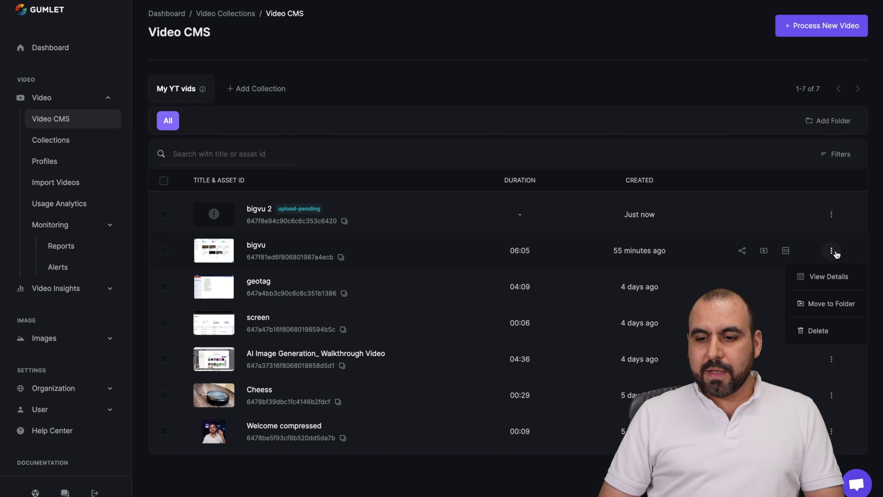
left_click(823, 276)
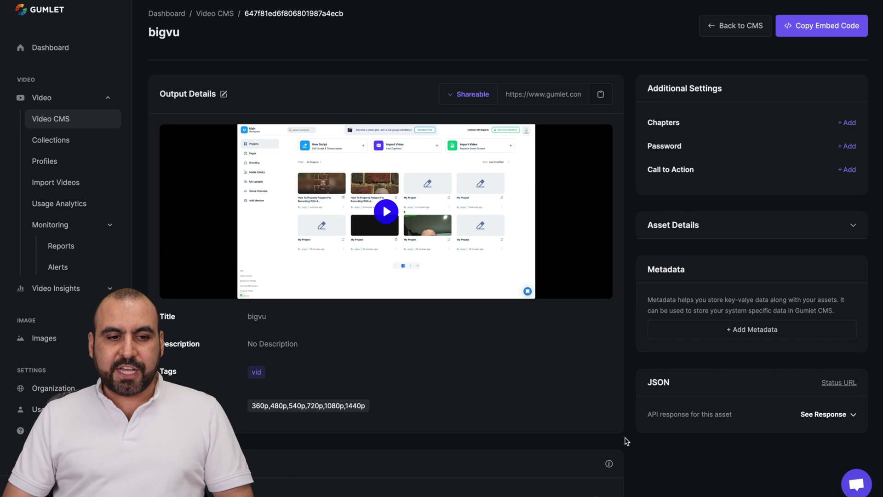
Check the Shareable options, then add a chapter 'intro' starting at 0 seconds
left_click(472, 96)
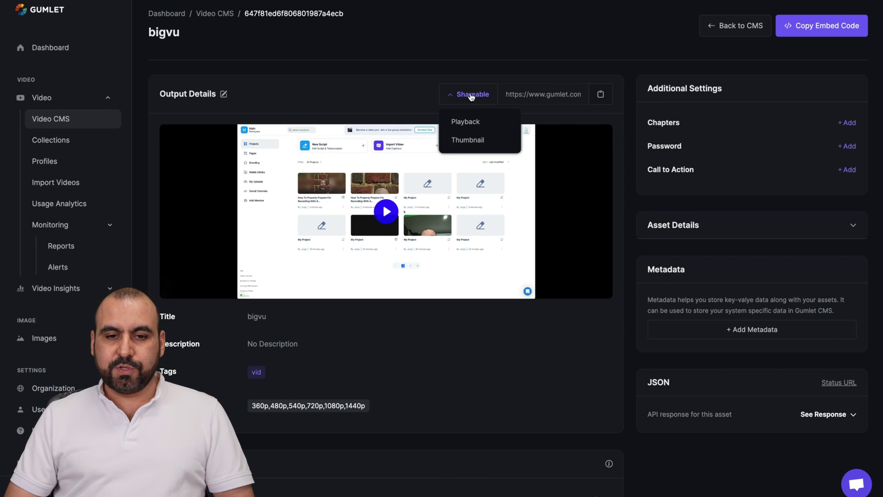
left_click(582, 65)
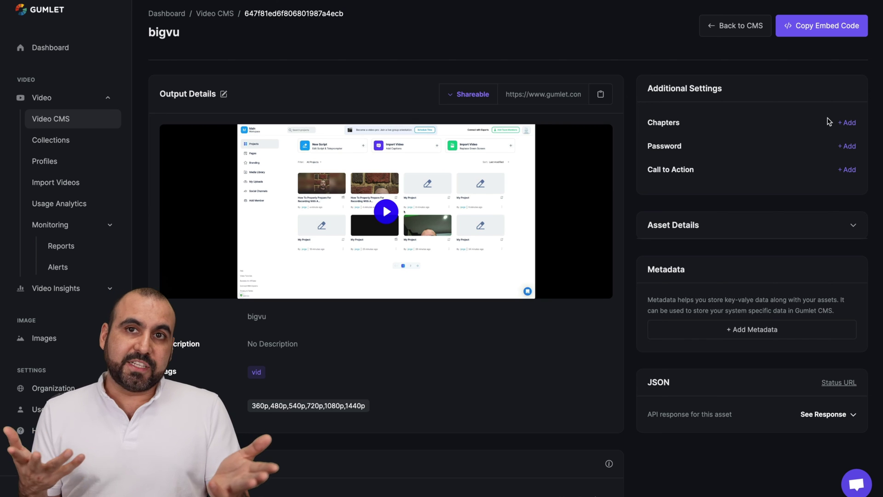
left_click(844, 123)
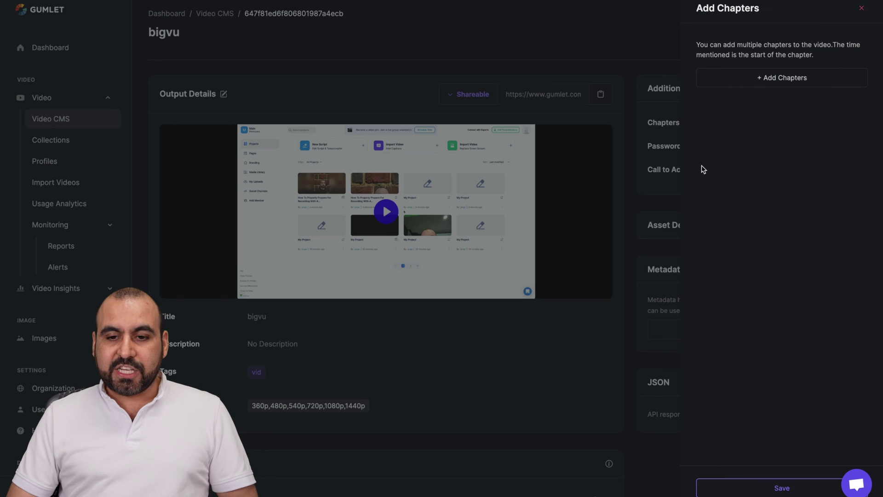
left_click(736, 78)
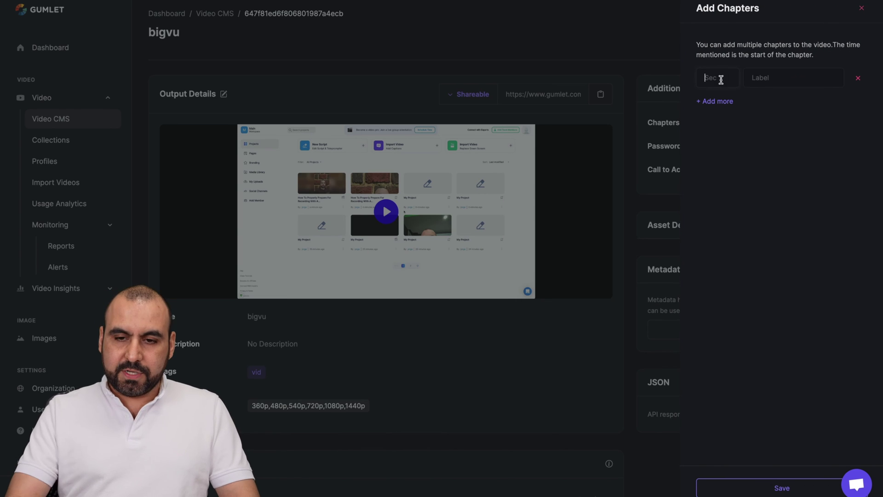
type("0")
left_click(764, 79)
type("intro")
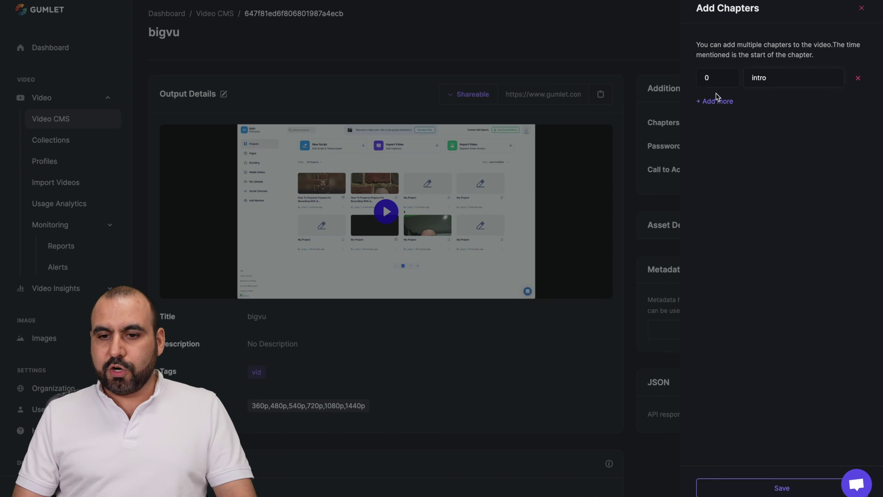
Add a second chapter 'starting' at 35 seconds and save the chapters
left_click(717, 99)
left_click(719, 104)
type("3")
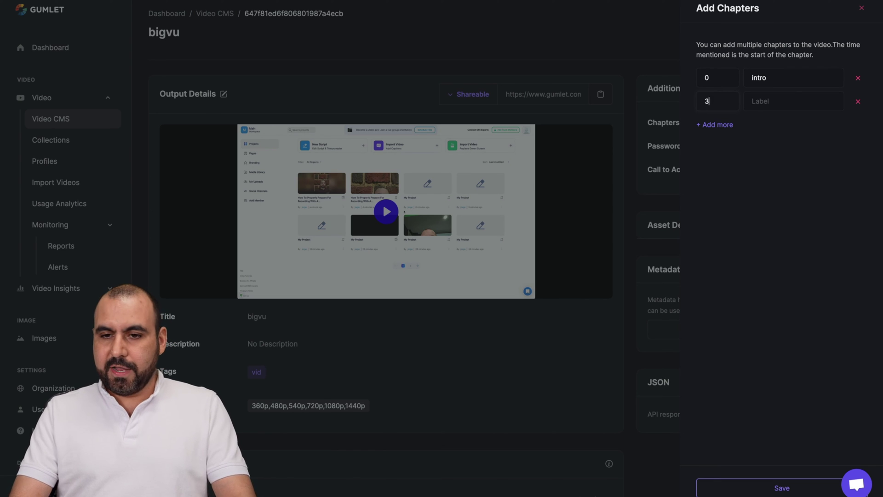
type("5")
left_click(795, 100)
type("starting")
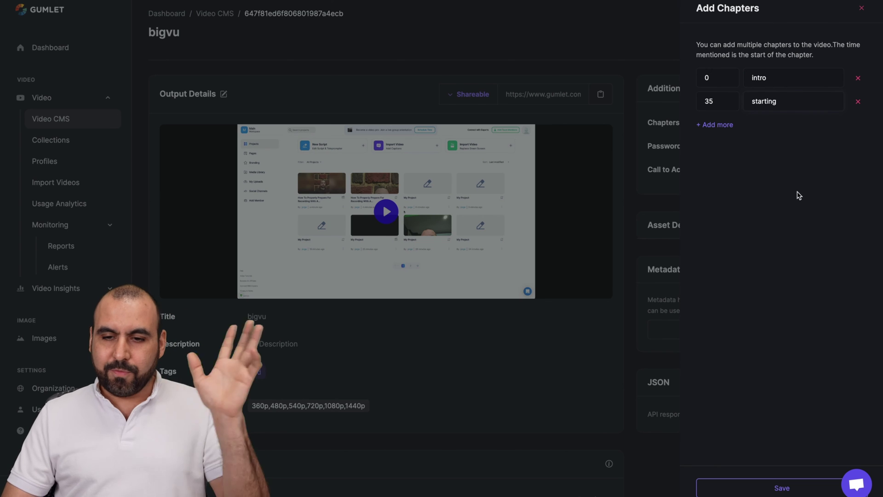
left_click(785, 485)
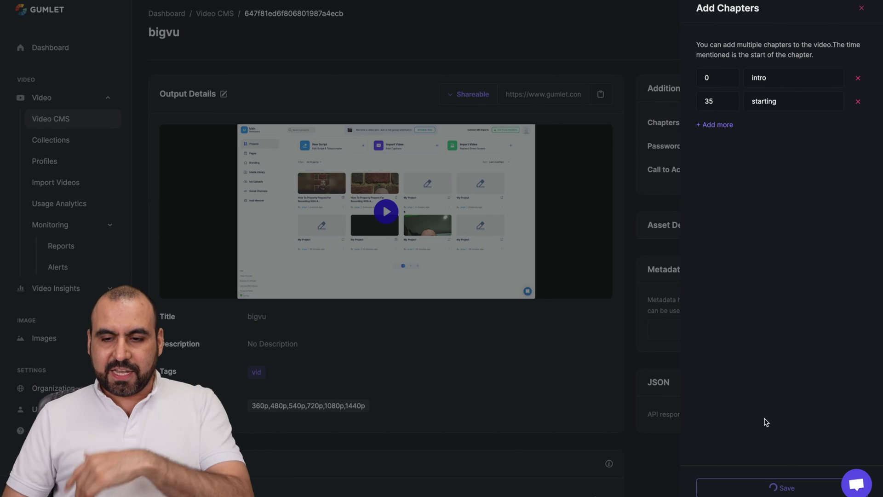
left_click(862, 7)
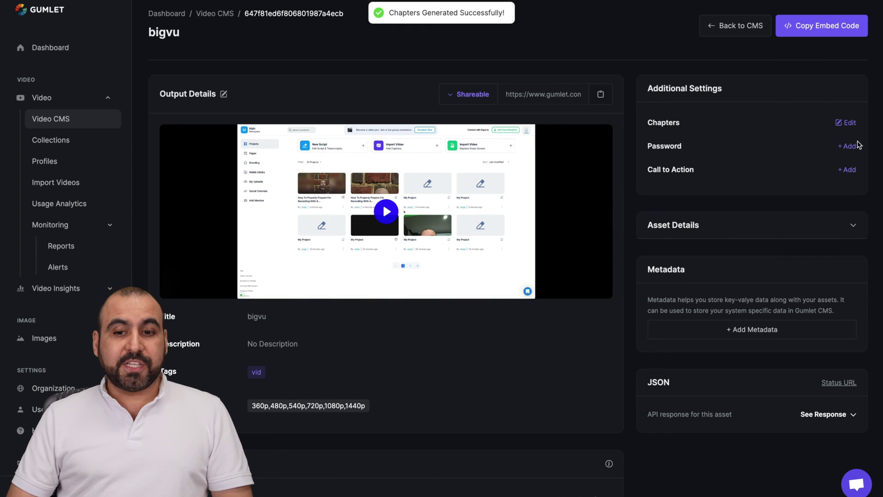
Expand the bigvu video's Asset Details section and scroll through it
left_click(740, 222)
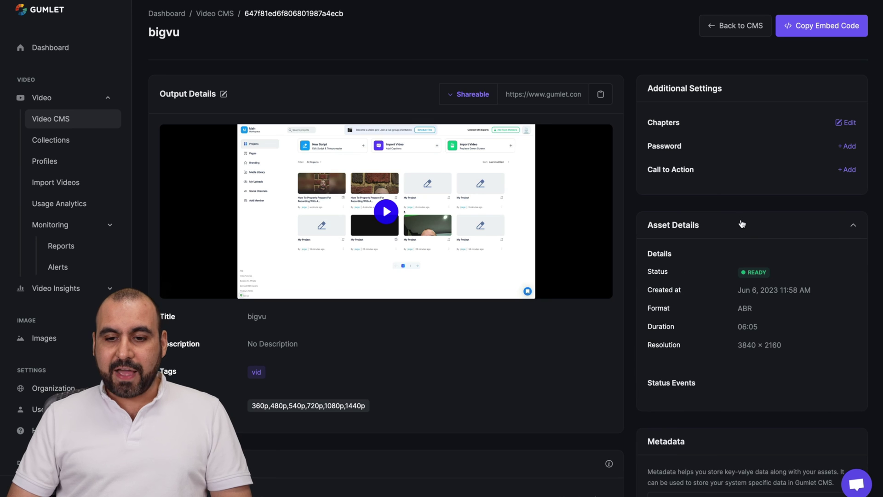
scroll(711, 250, "down", 3)
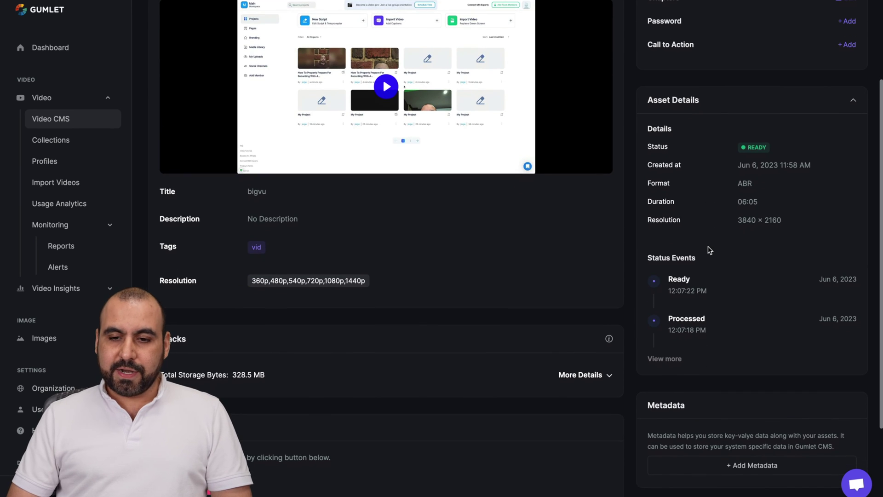
scroll(681, 313, "down", 2)
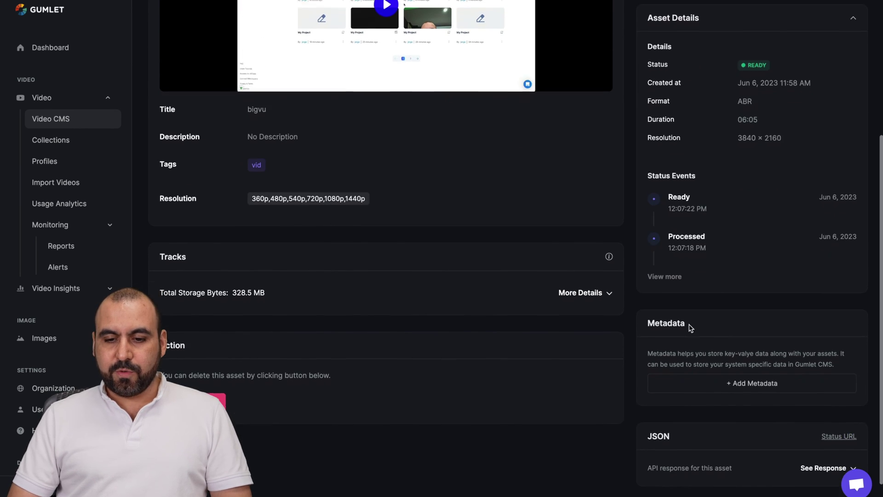
scroll(444, 192, "up", 2)
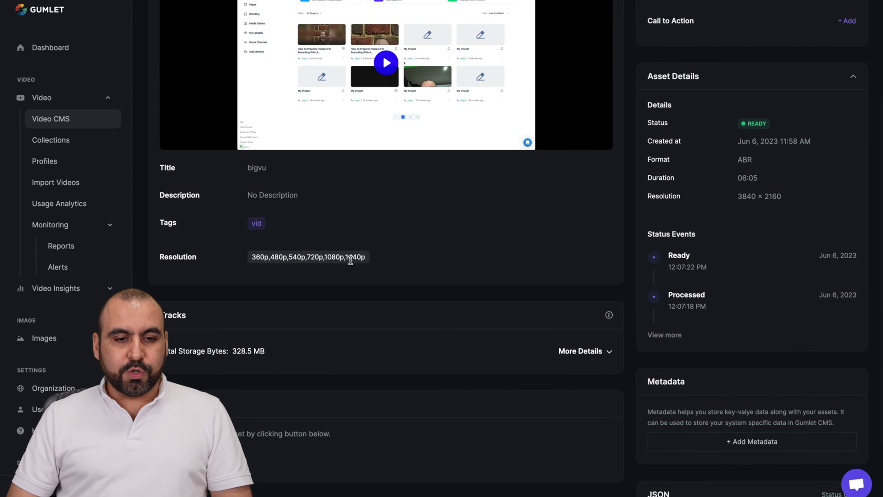
scroll(273, 268, "down", 1)
scroll(274, 267, "down", 1)
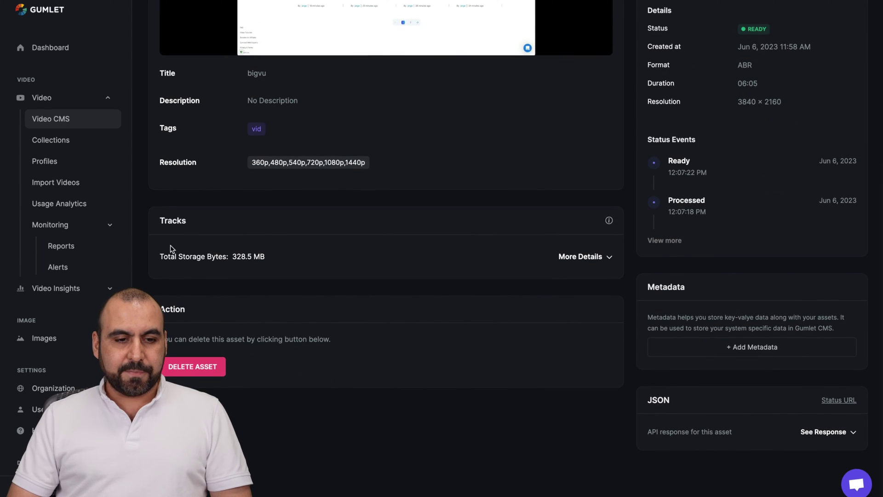
Open the Tracks file list and highlight the rendition resolutions from 640×360 to 2560×1440
left_click(575, 256)
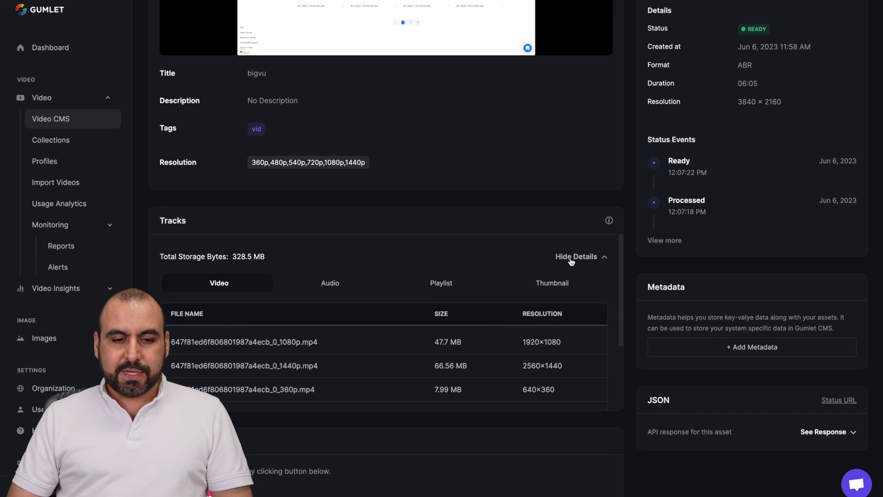
scroll(484, 331, "down", 2)
scroll(470, 195, "down", 1)
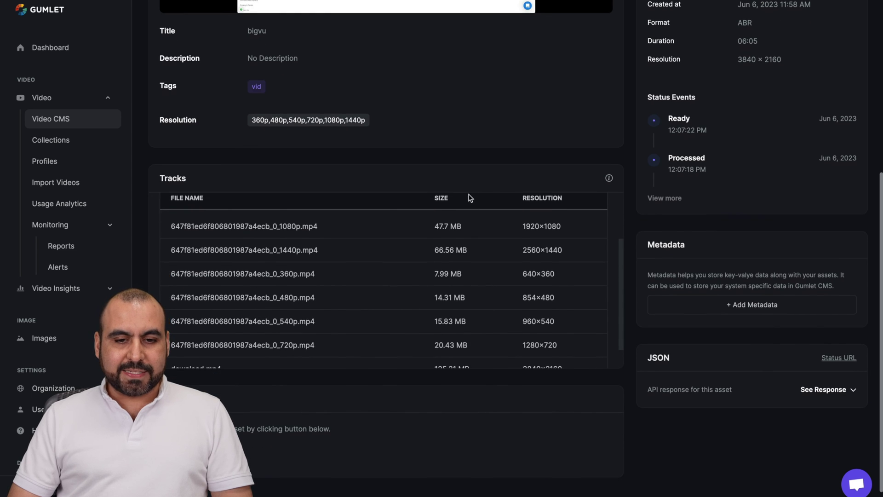
scroll(468, 237, "up", 2)
scroll(467, 238, "down", 1)
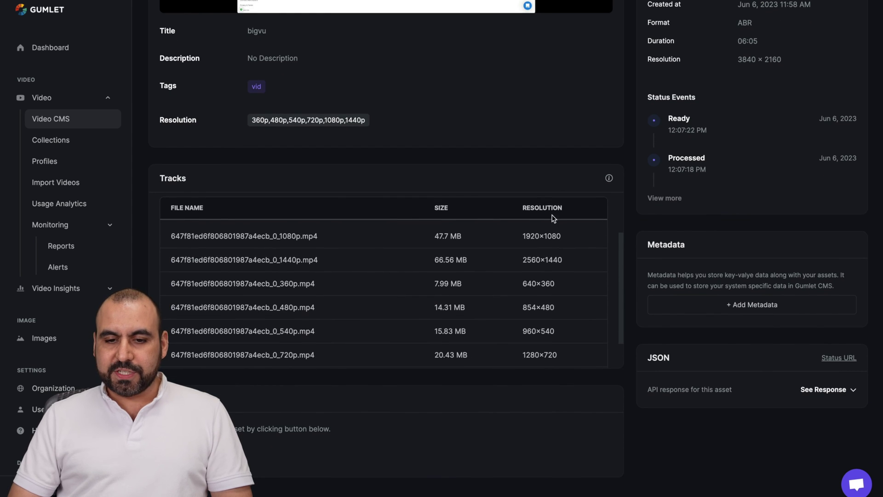
left_click_drag(522, 235, 555, 330)
left_click(553, 335)
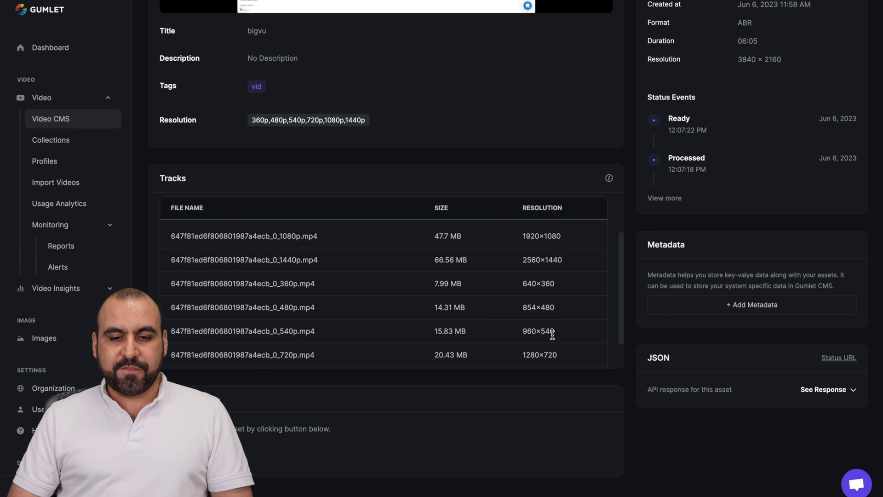
scroll(553, 335, "up", 2)
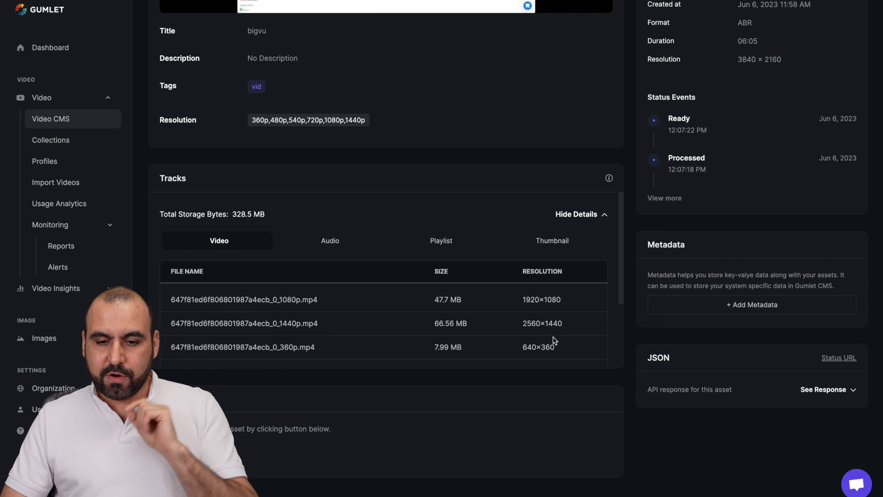
left_click_drag(542, 348, 565, 352)
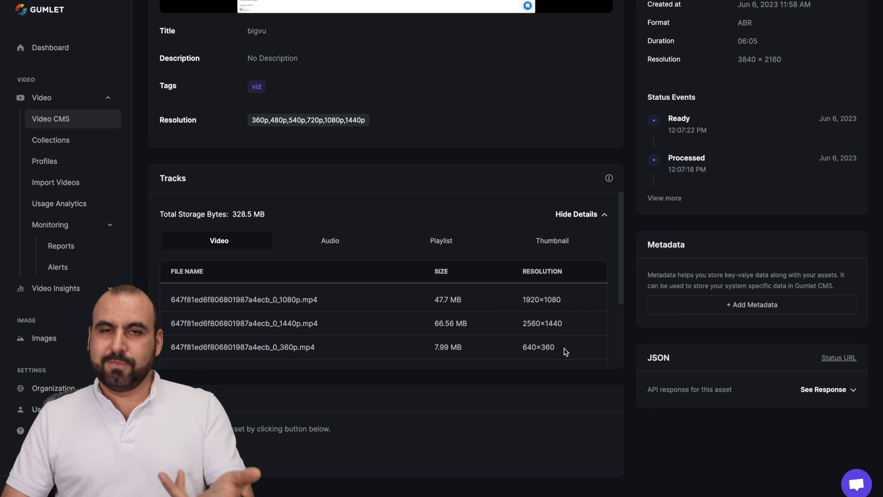
Review bigvu's Audio, Playlist and Thumbnail tracks, then copy its embed code
left_click(332, 245)
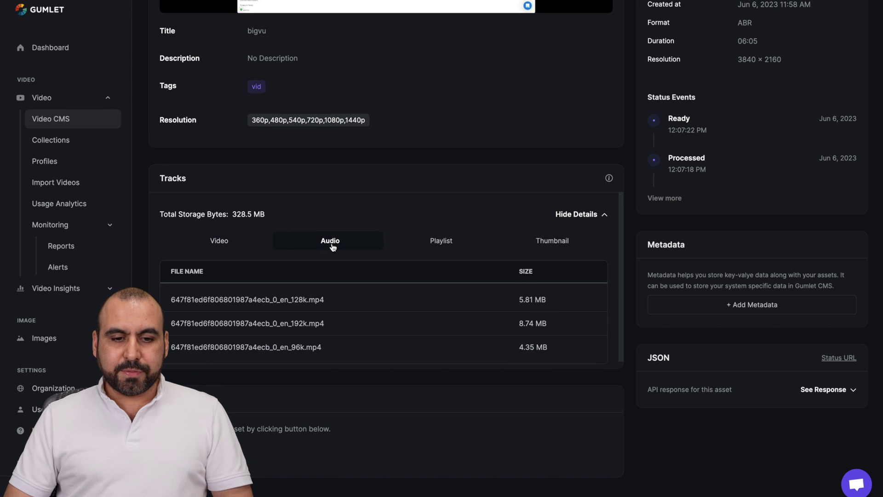
scroll(373, 326, "down", 1)
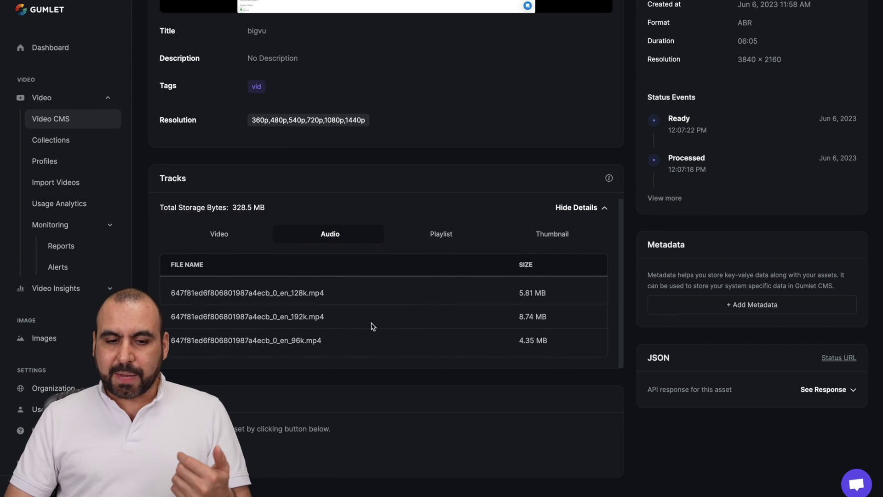
left_click(442, 244)
left_click(554, 239)
scroll(546, 330, "down", 1)
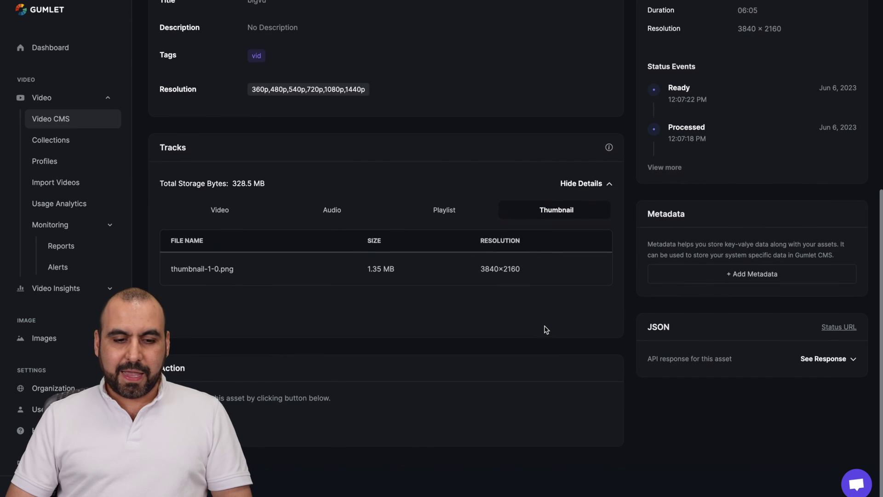
scroll(545, 329, "up", 3)
scroll(546, 329, "up", 5)
mouse_move(424, 255)
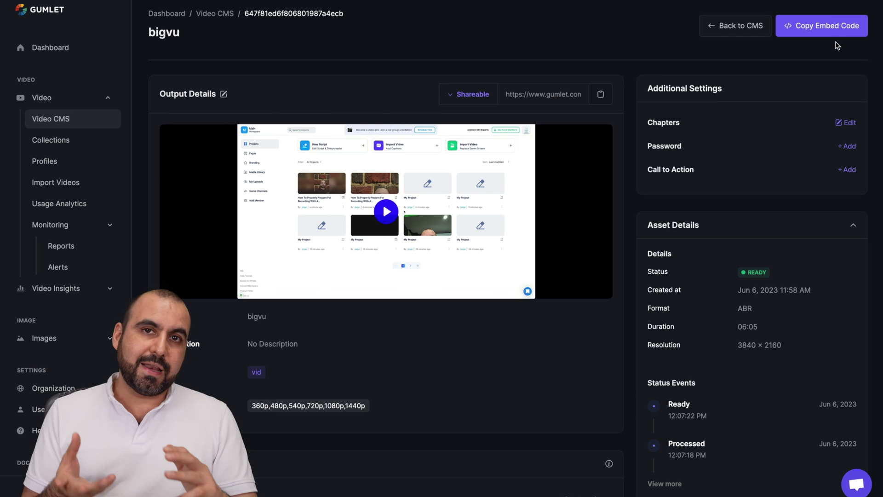
left_click(834, 26)
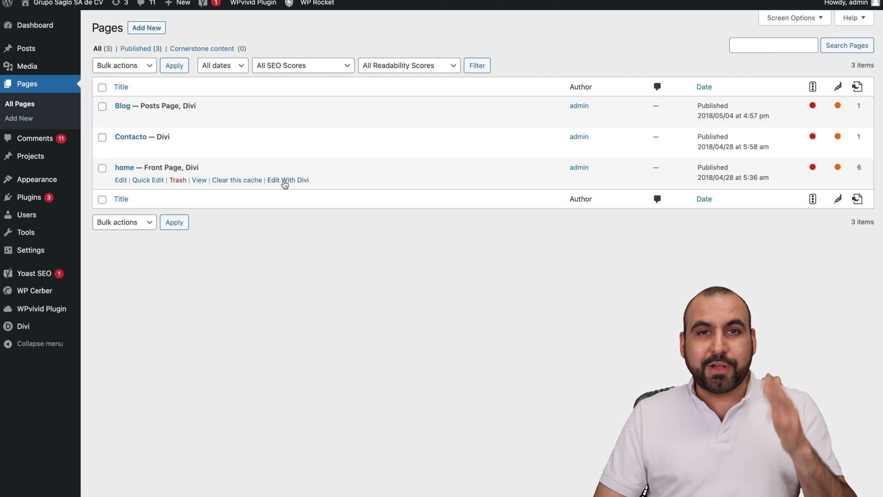
Swap the home page's Keepler Kitchen image module for a Code module containing the pasted Gumlet embed code
left_click(285, 180)
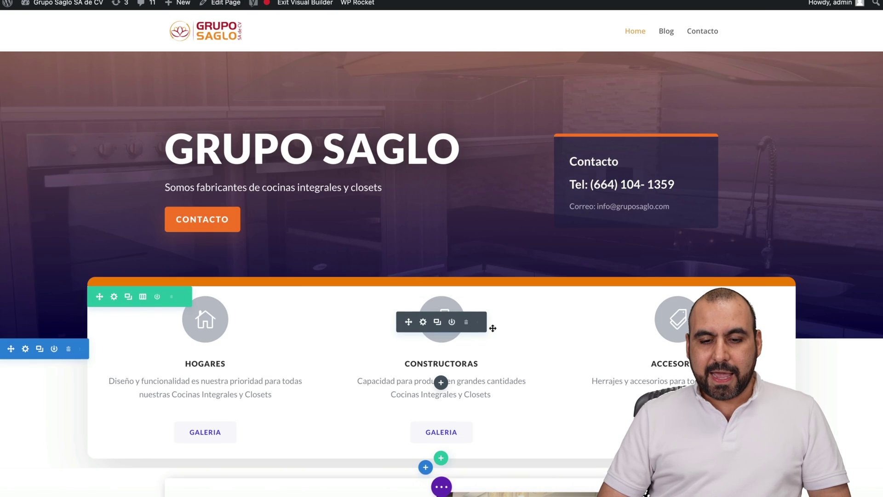
scroll(437, 322, "down", 7)
mouse_move(527, 215)
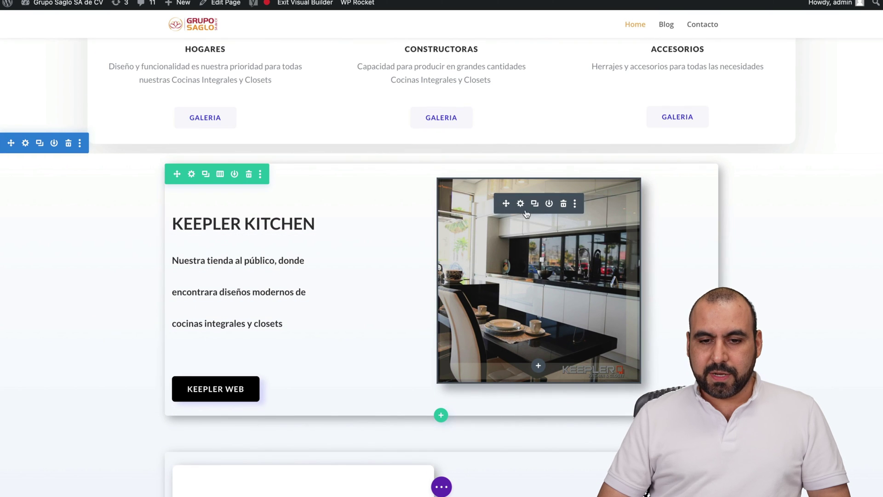
left_click(563, 203)
left_click(539, 190)
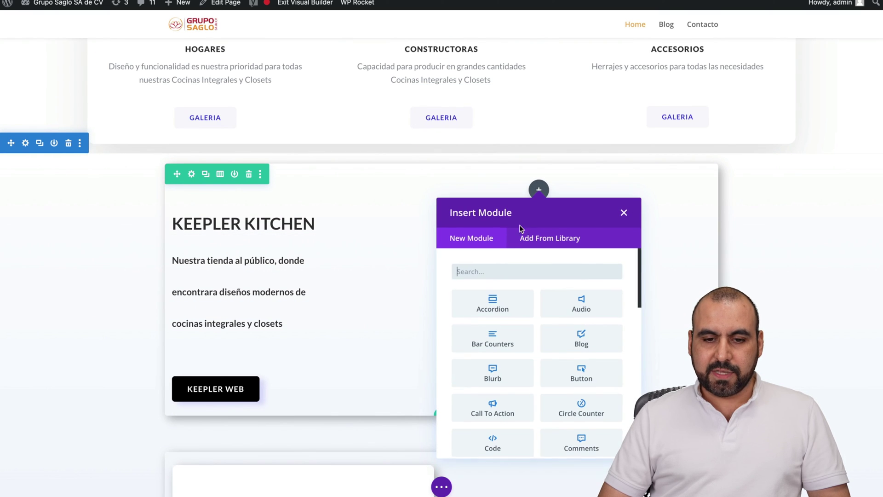
type("code")
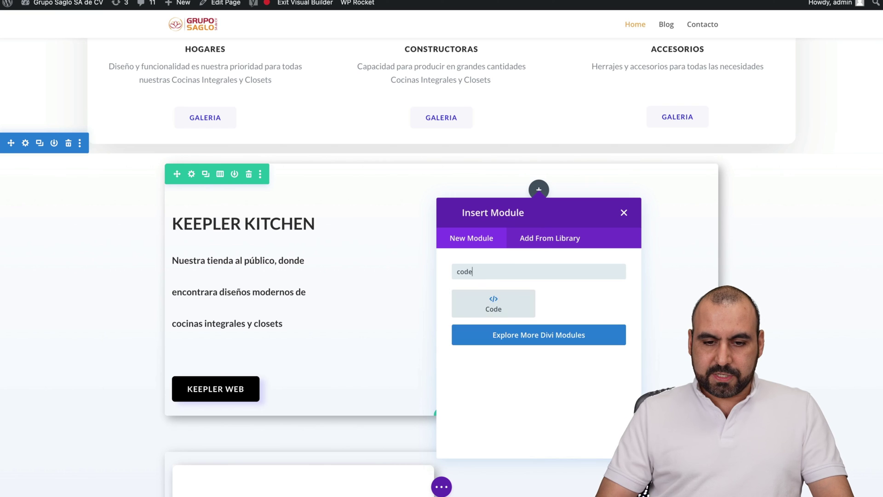
left_click(508, 305)
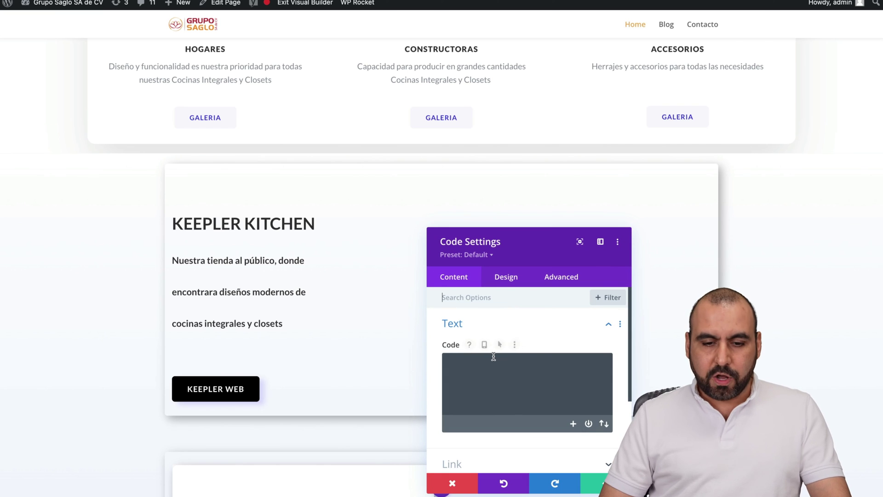
left_click(494, 357)
key("ctrl+v")
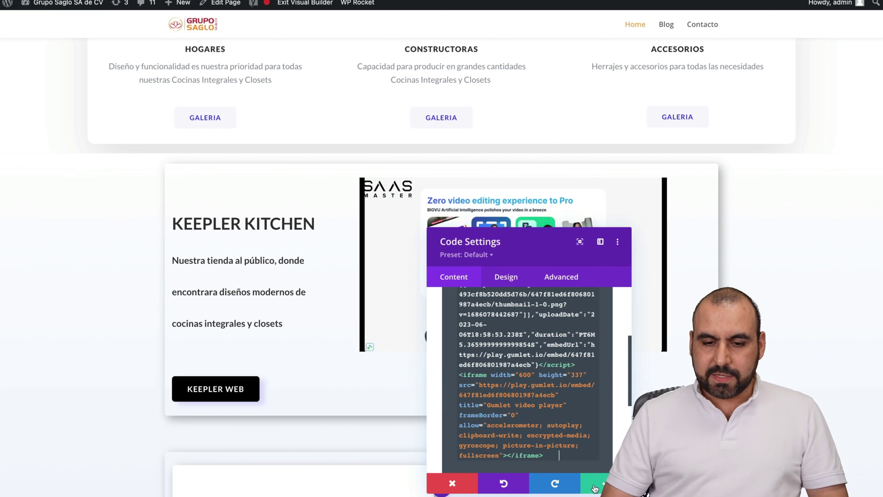
key("Escape")
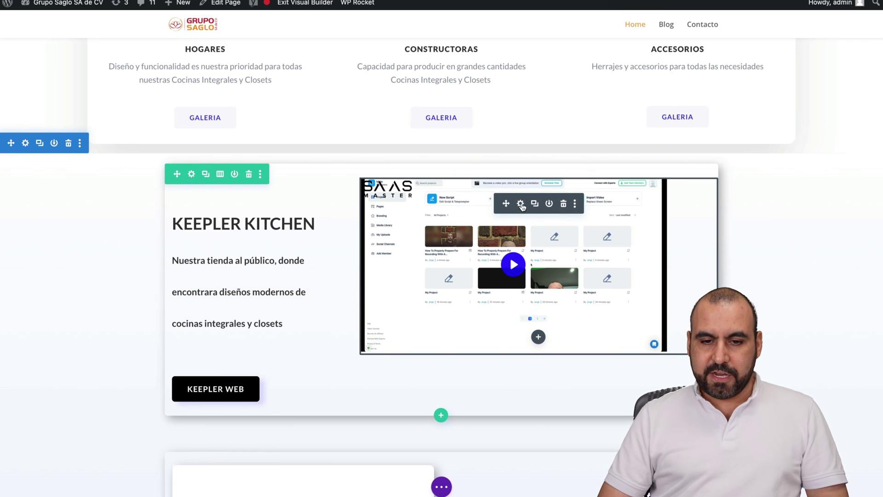
Give the video's Code module a 13px top margin and save the change
left_click(523, 204)
left_click(519, 277)
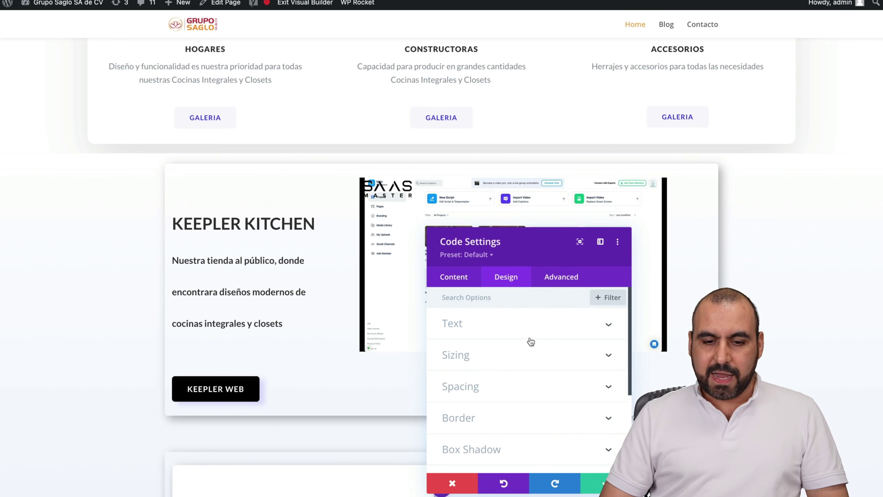
left_click(496, 390)
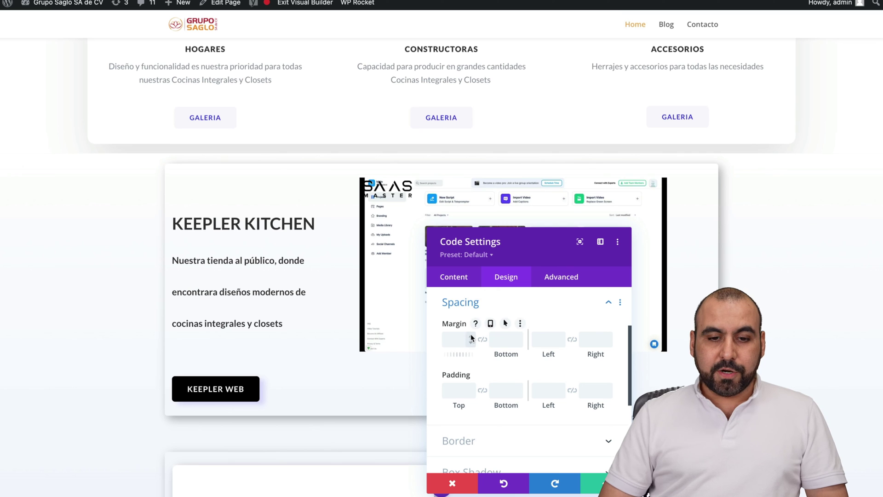
left_click_drag(472, 336, 471, 336)
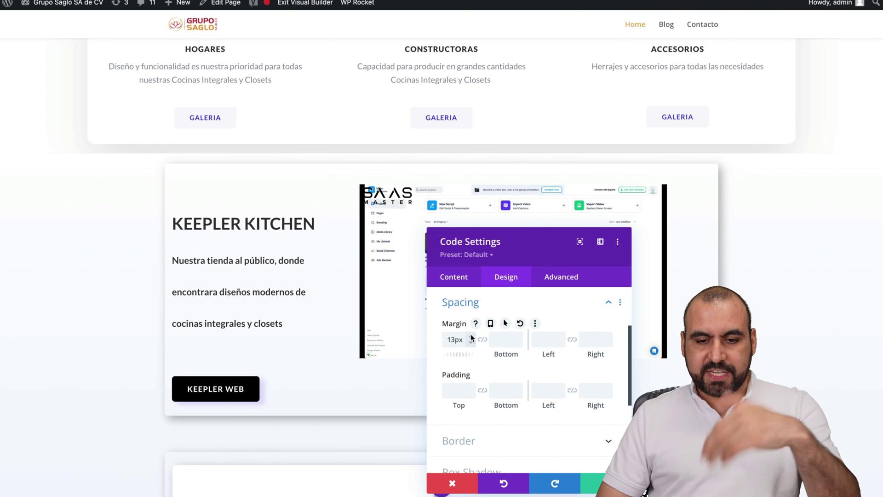
left_click(597, 481)
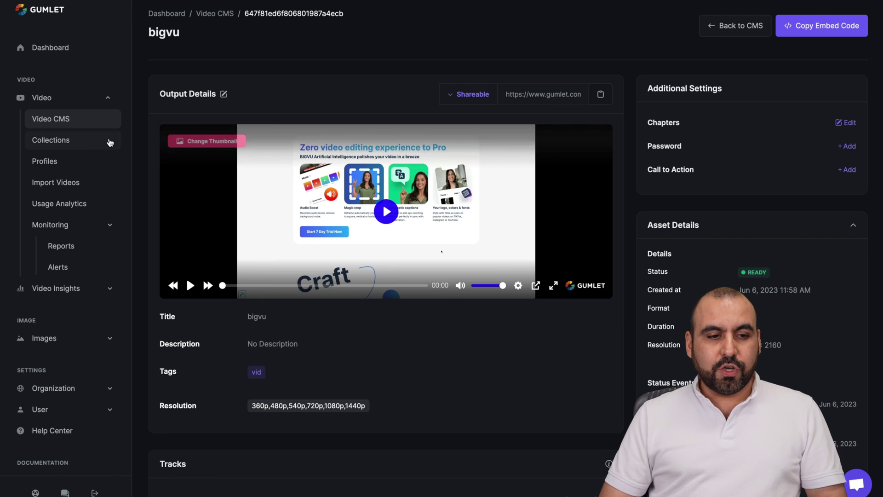
Edit the My YT vids collection, keep SAAS VIDS as its default video profile, and view its player settings
left_click(65, 147)
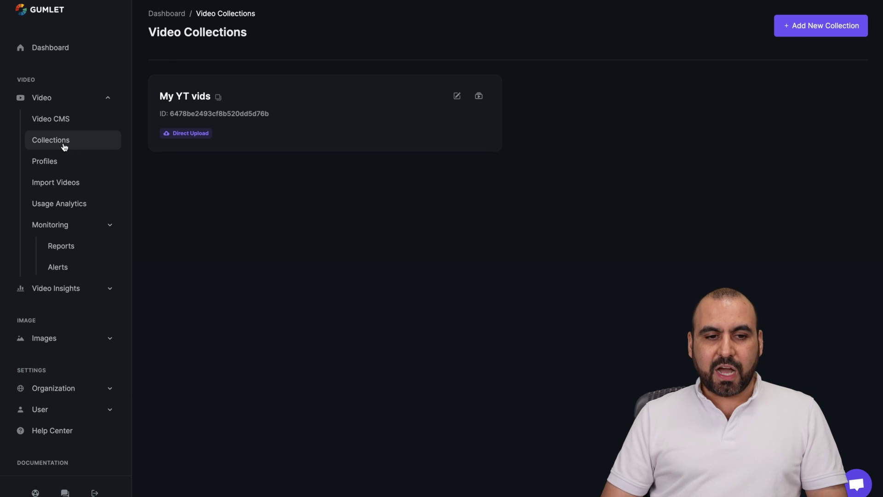
left_click(458, 96)
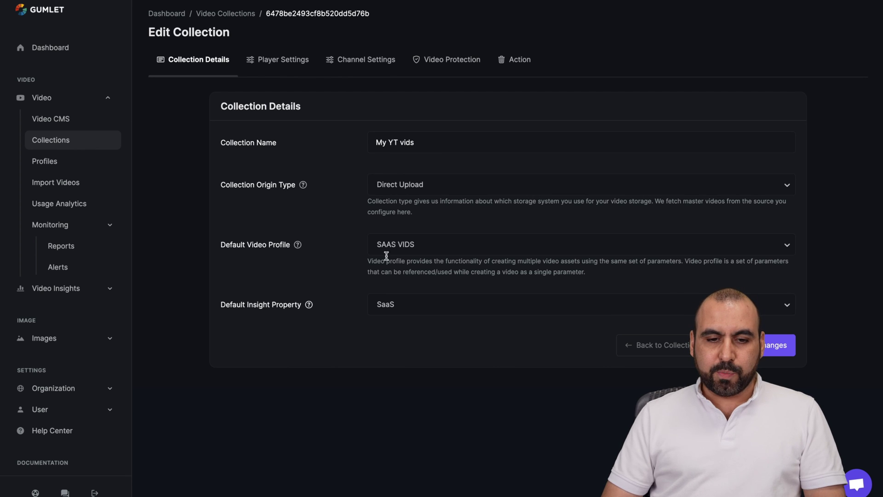
left_click(436, 247)
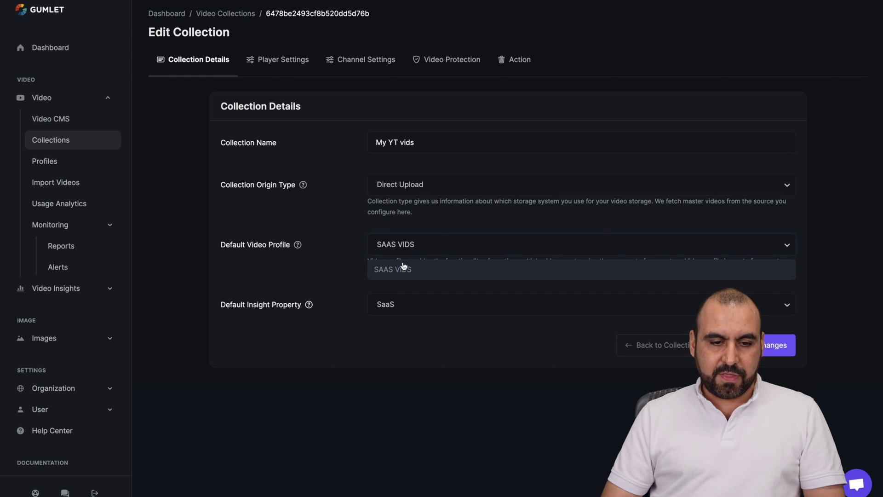
left_click(332, 266)
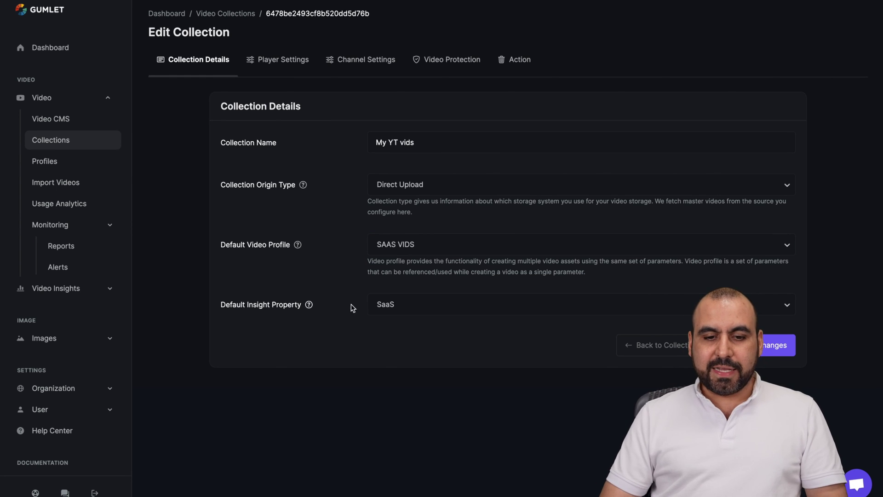
left_click(291, 66)
scroll(292, 66, "down", 1)
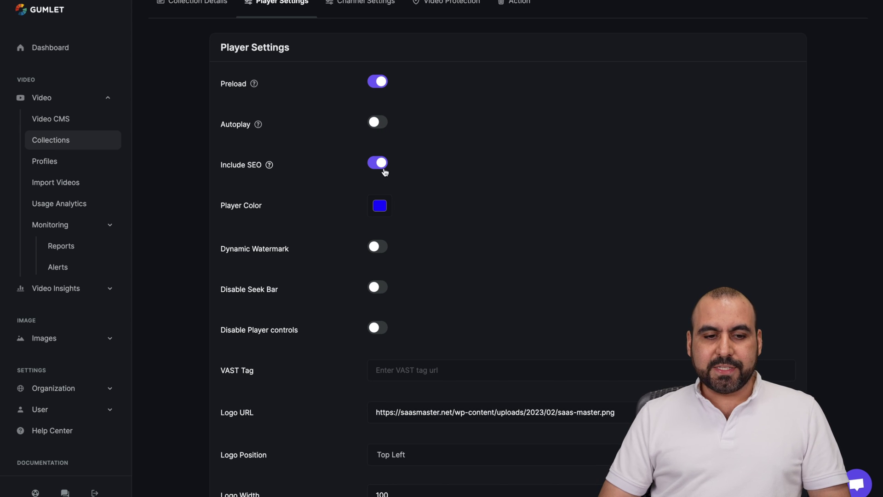
scroll(395, 180, "down", 1)
left_click(381, 150)
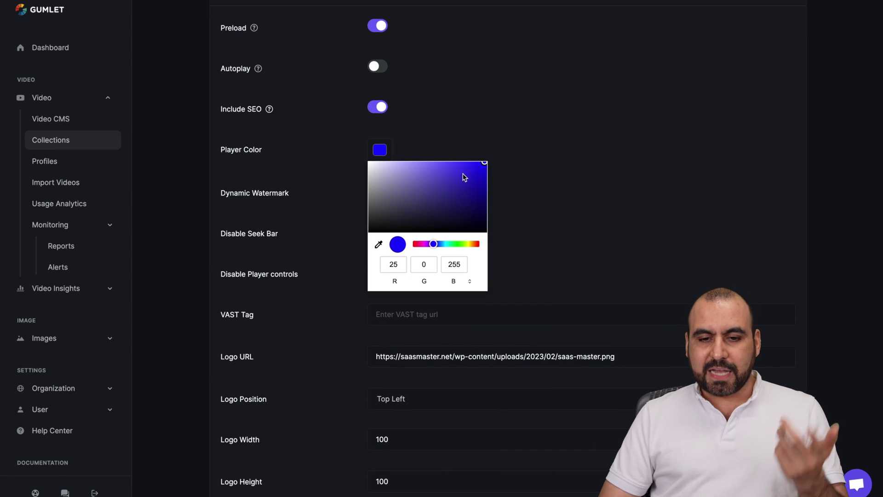
left_click(536, 160)
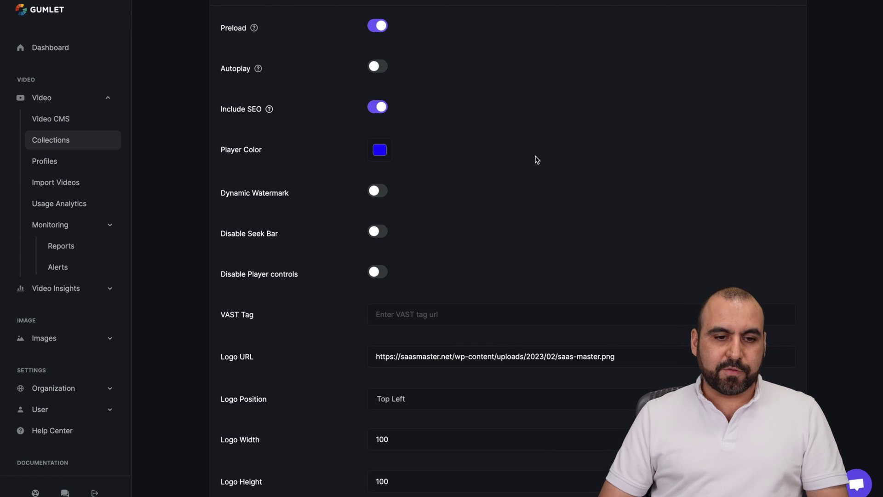
scroll(506, 185, "down", 1)
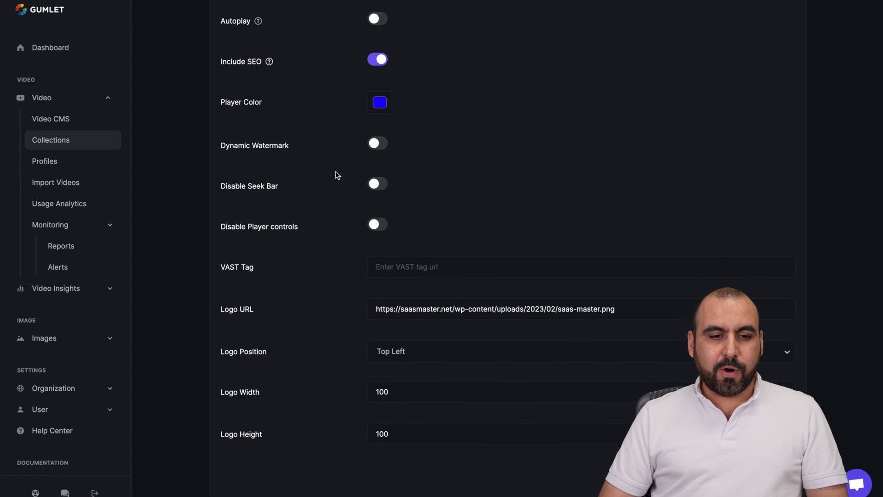
scroll(396, 193, "down", 1)
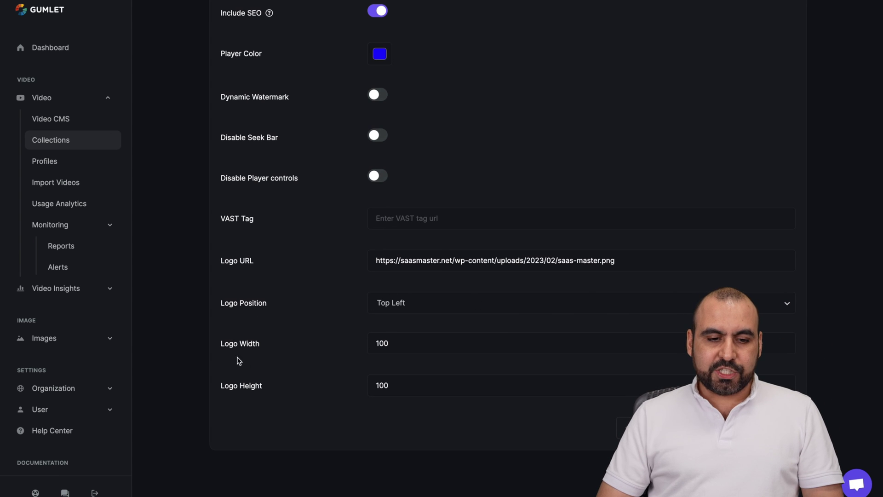
scroll(510, 334, "up", 5)
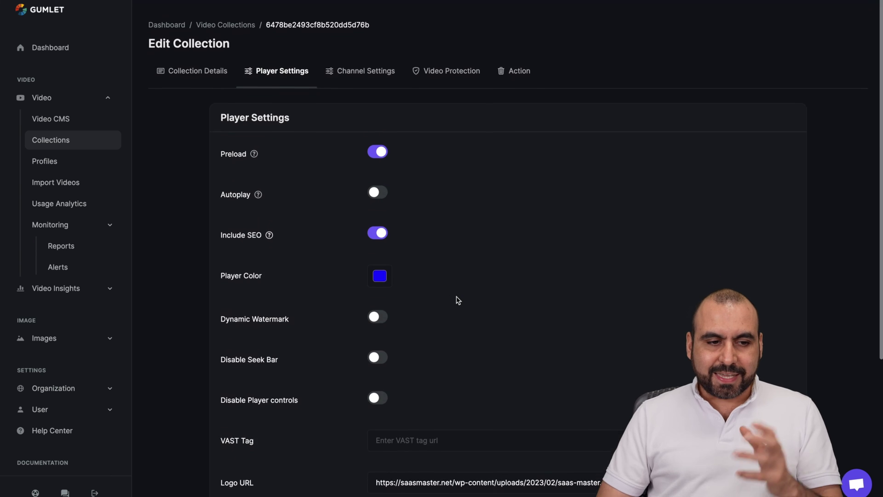
Review the collection's Channel Settings and Video Protection tabs, then go to Import Videos
left_click(368, 67)
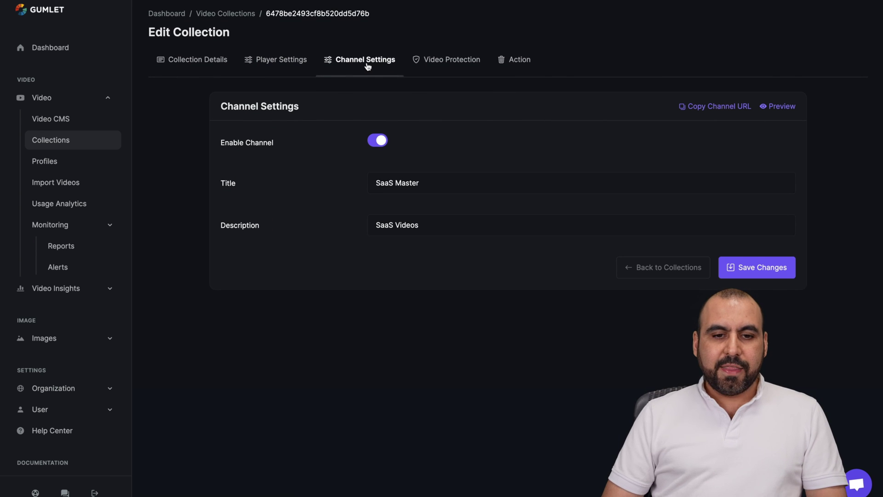
left_click(462, 69)
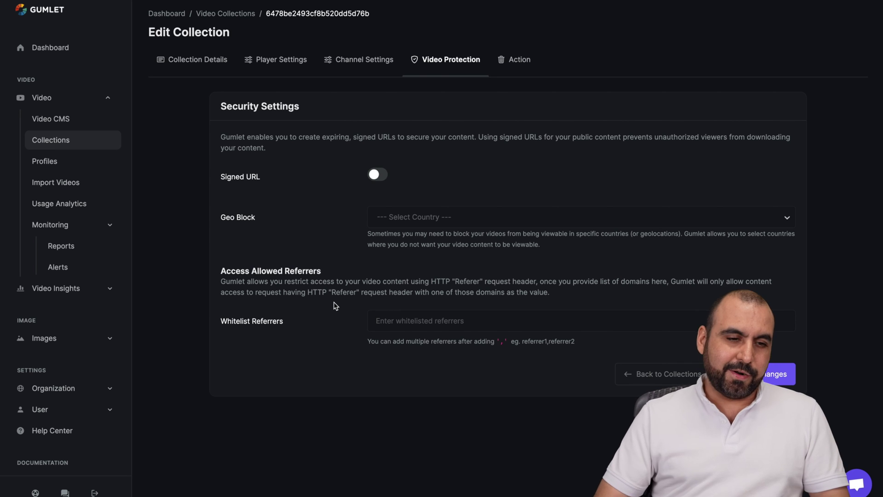
left_click(91, 184)
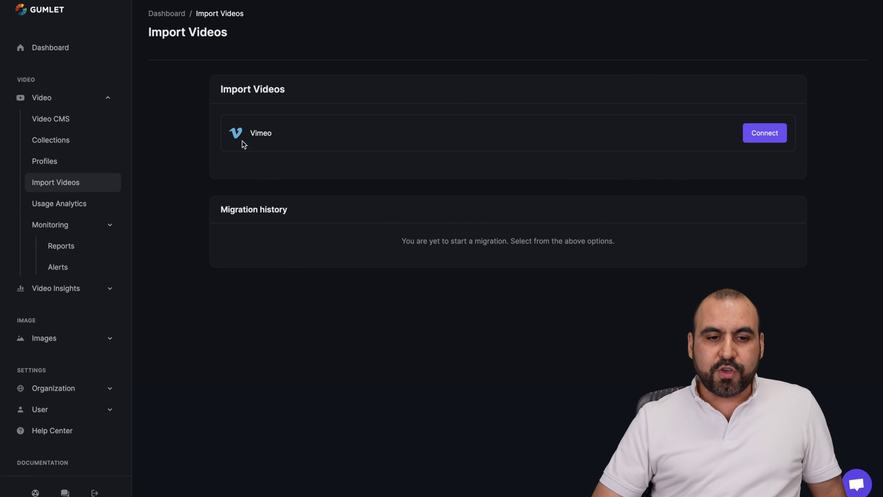
Browse the usage analytics, the monitoring reports and the Video Insights dashboard with its views chart
left_click(70, 204)
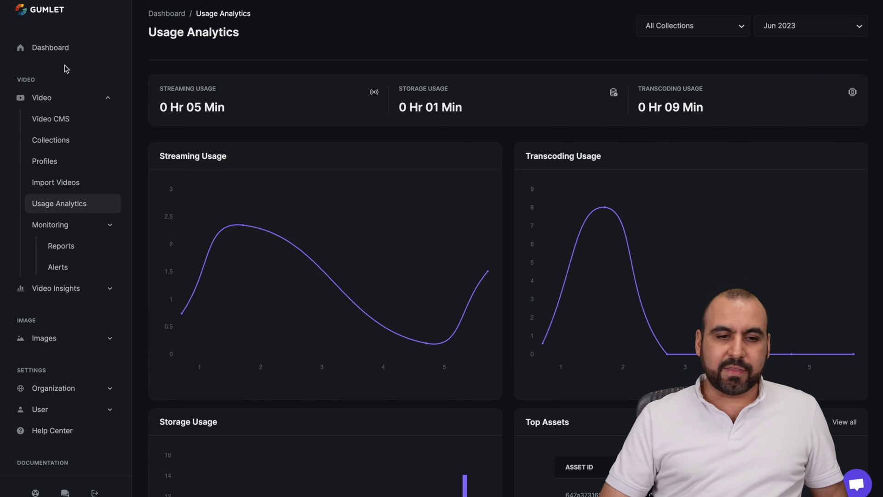
scroll(310, 288, "down", 4)
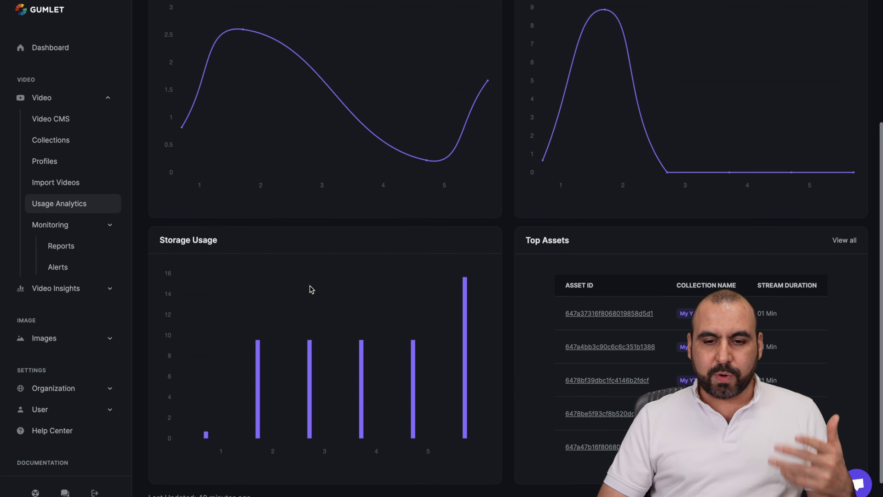
scroll(310, 289, "up", 1)
scroll(310, 289, "up", 2)
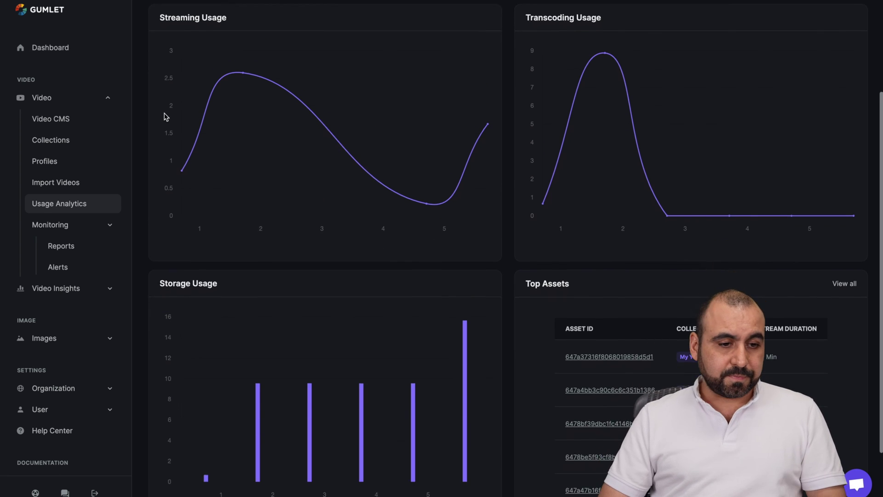
left_click(81, 244)
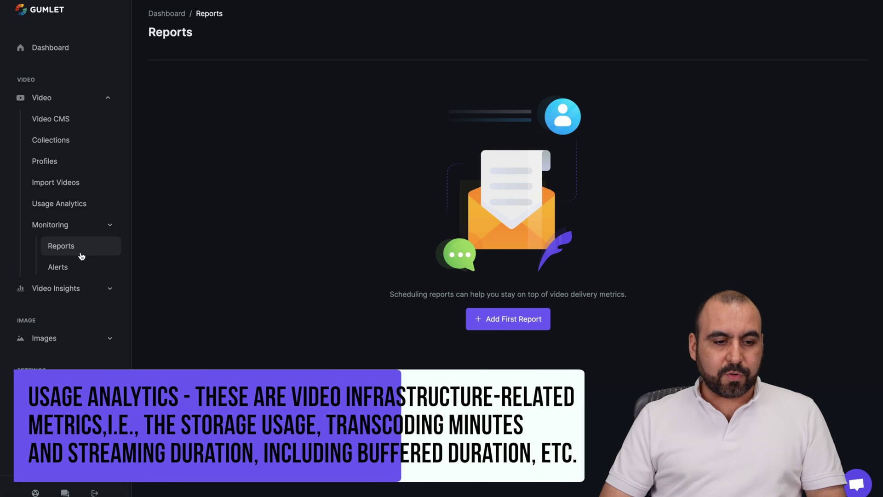
left_click(57, 289)
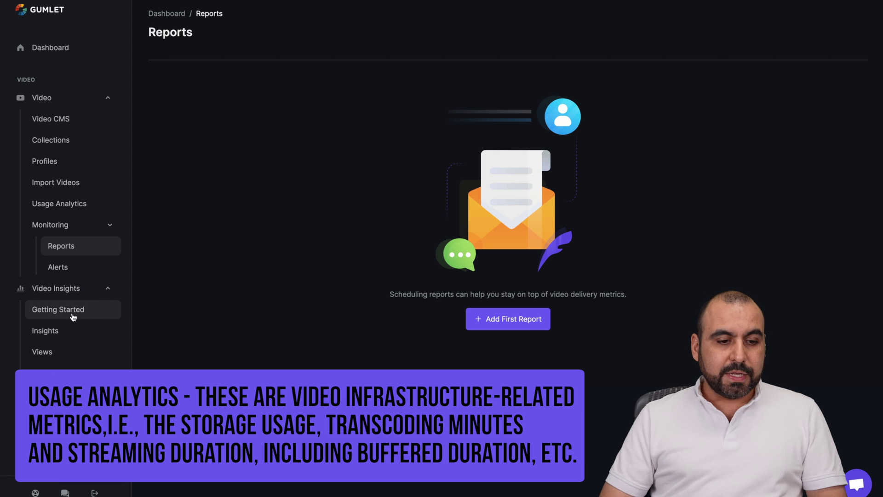
left_click(77, 332)
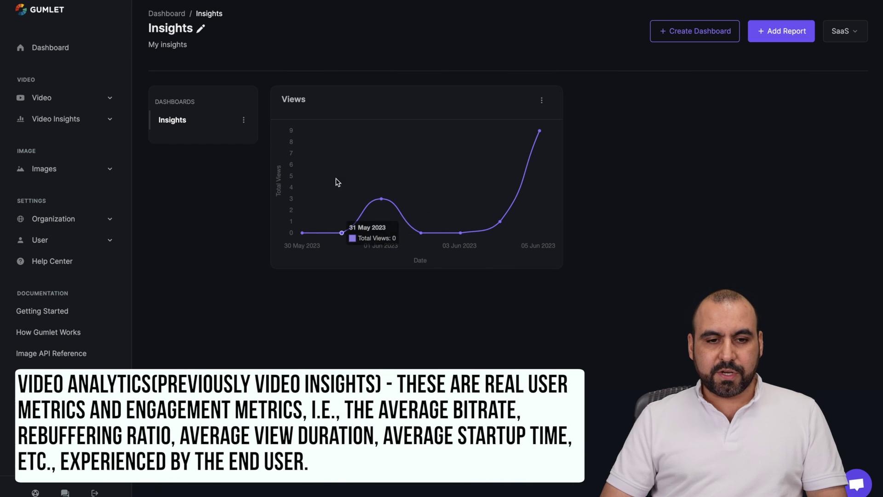
View insights for the SaaS property, then return to Video Monitoring Reports
left_click(97, 121)
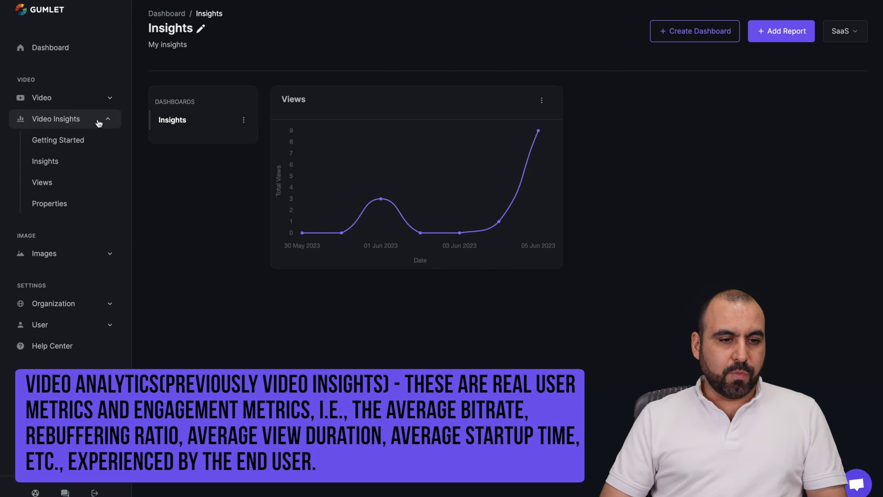
left_click(69, 207)
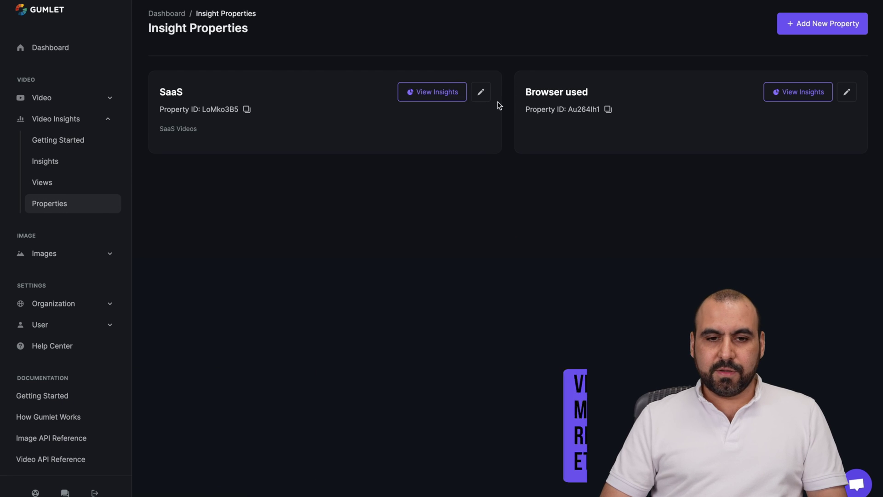
left_click(428, 92)
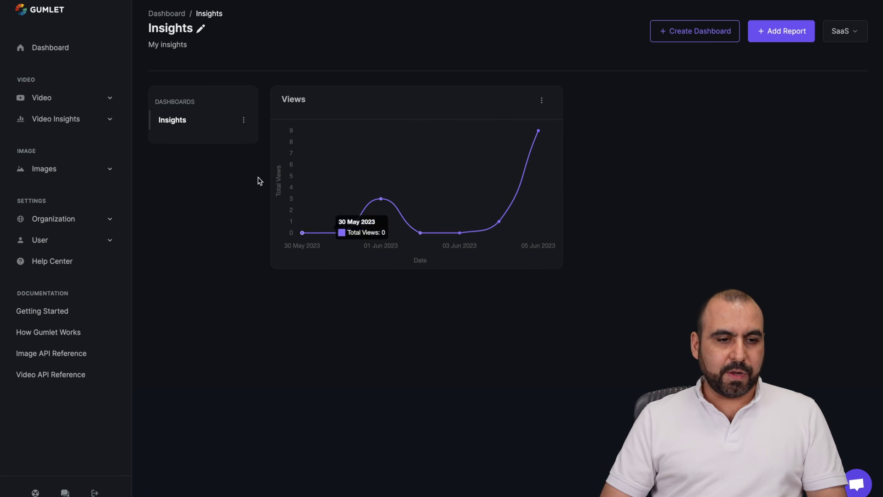
left_click(87, 122)
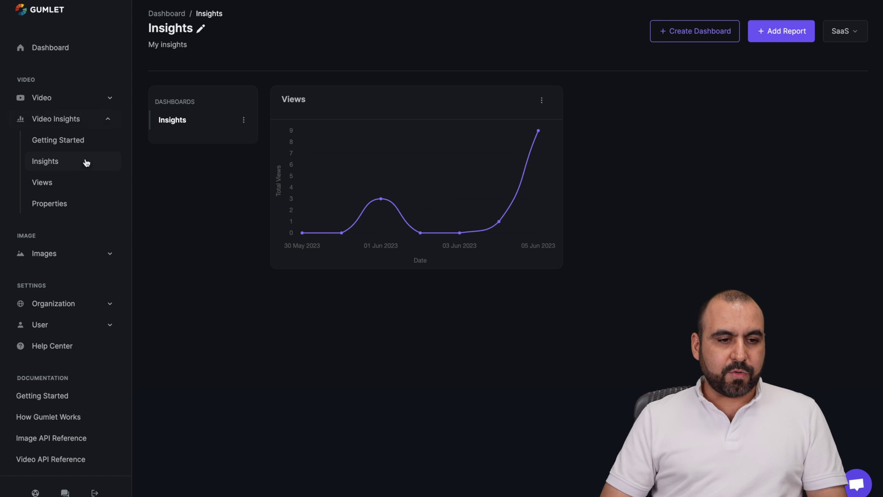
left_click(65, 99)
left_click(72, 245)
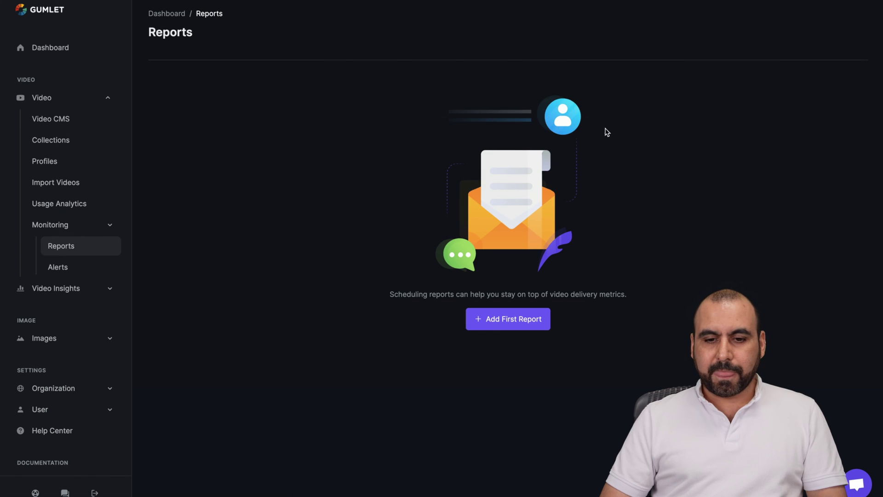
Start a first report using the Streaming Minutes metric and a Daily frequency
left_click(537, 319)
left_click(414, 126)
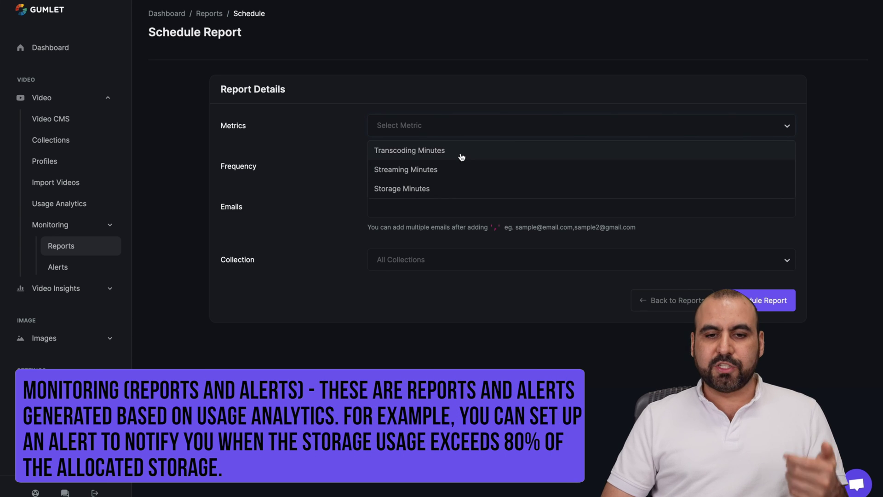
left_click(460, 172)
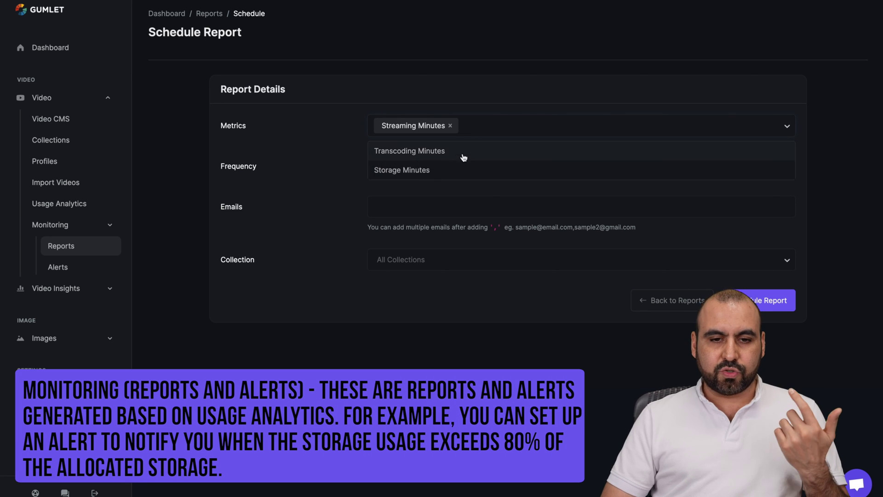
left_click(323, 191)
left_click(453, 174)
left_click(446, 194)
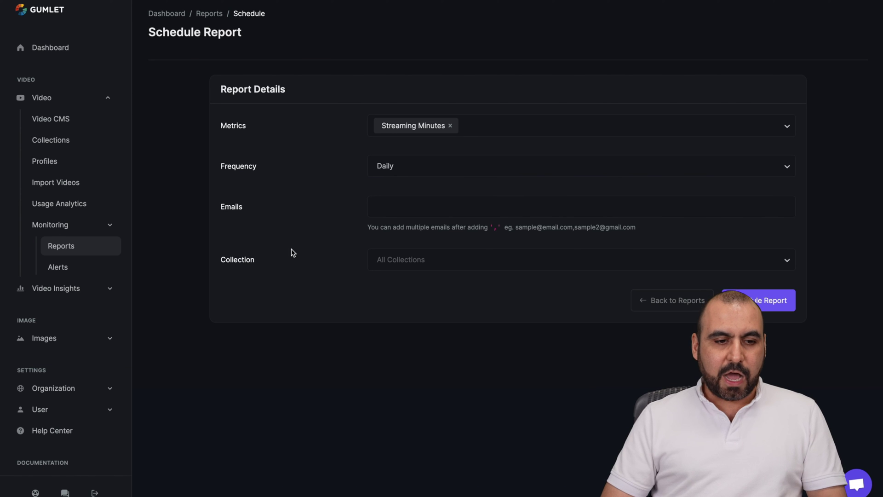
Go to the monitoring Alerts page and open a blank first-alert form
left_click(58, 268)
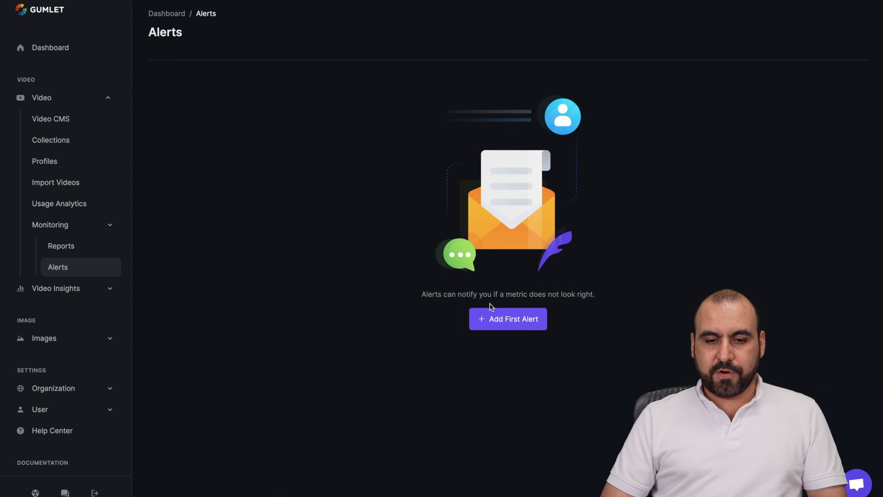
left_click(492, 318)
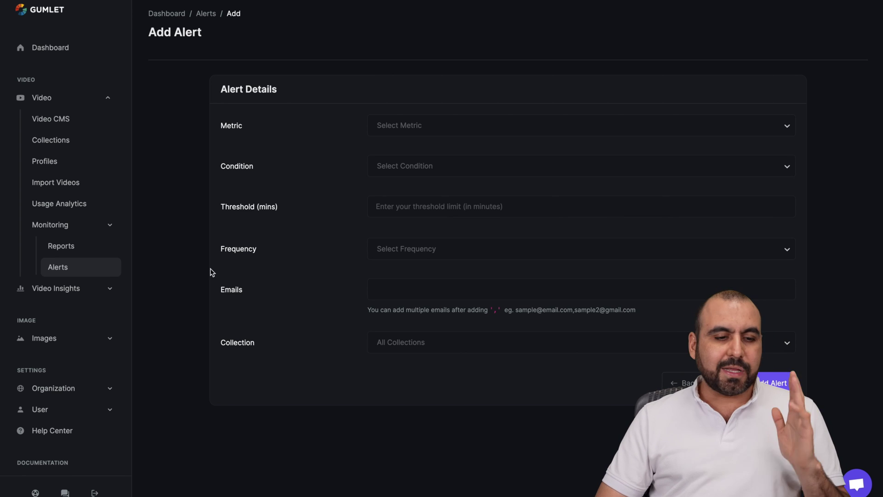
left_click(107, 289)
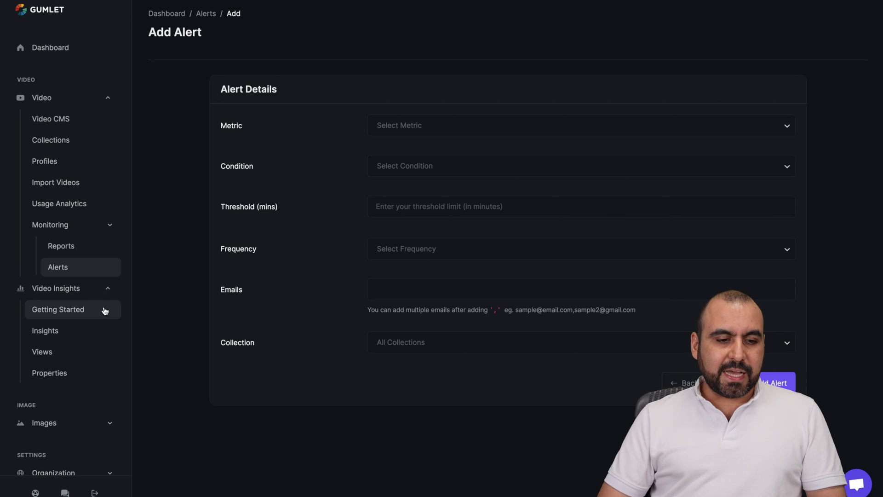
scroll(106, 310, "down", 4)
scroll(123, 235, "down", 1)
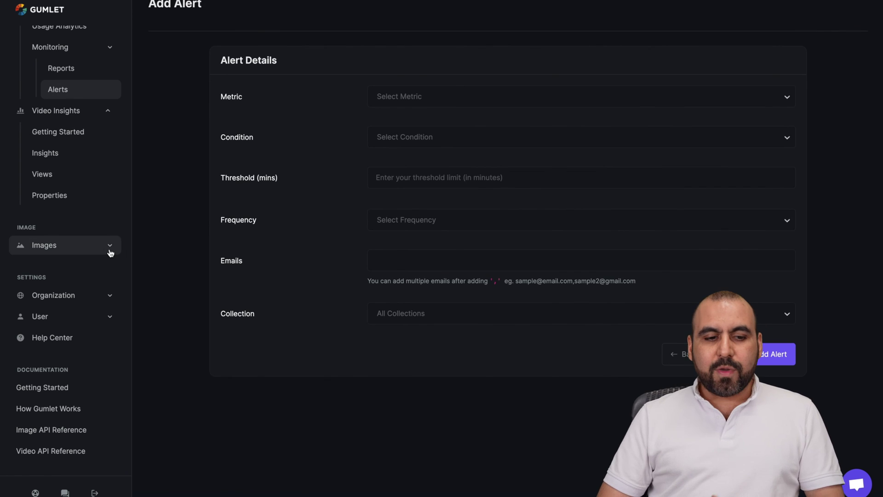
left_click(109, 246)
left_click(109, 271)
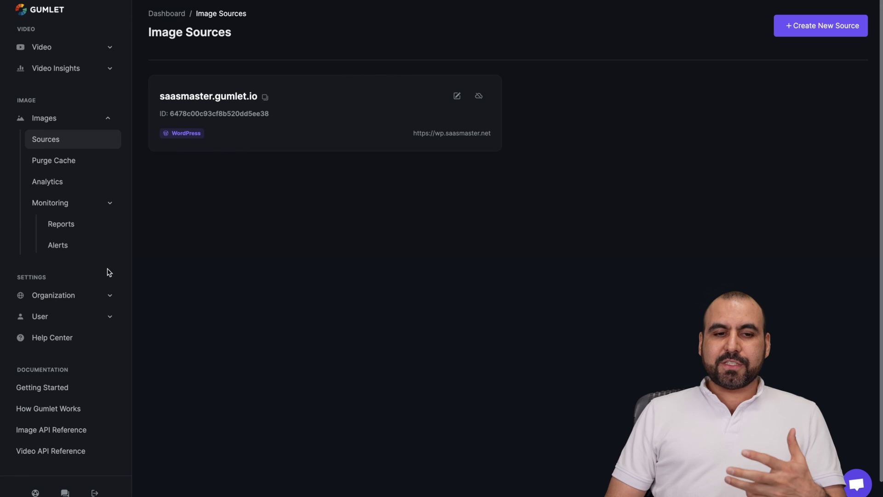
left_click(225, 98)
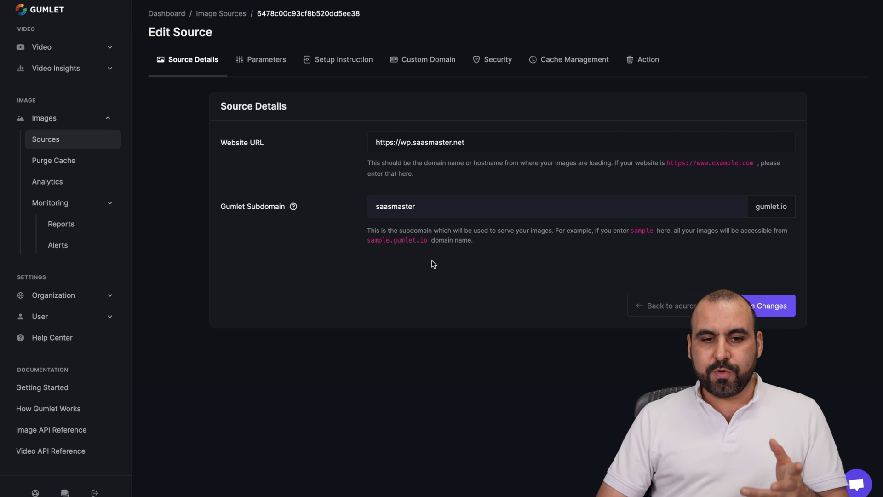
left_click_drag(380, 141, 519, 142)
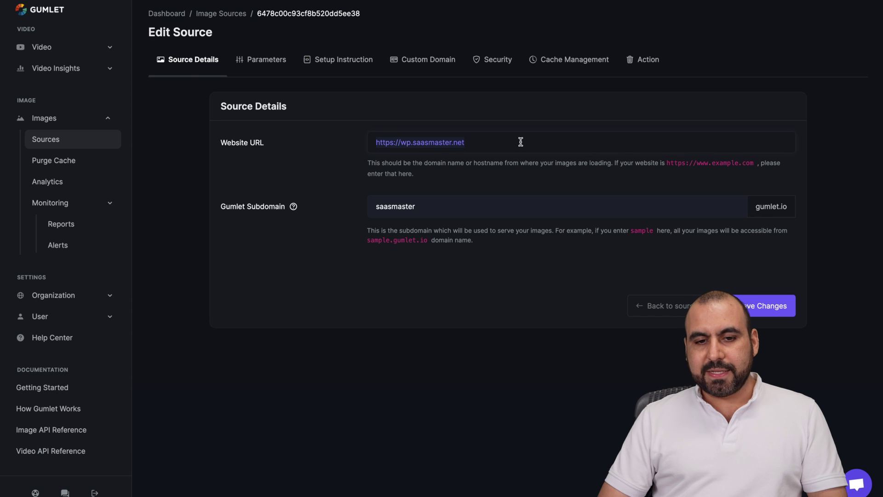
left_click(521, 142)
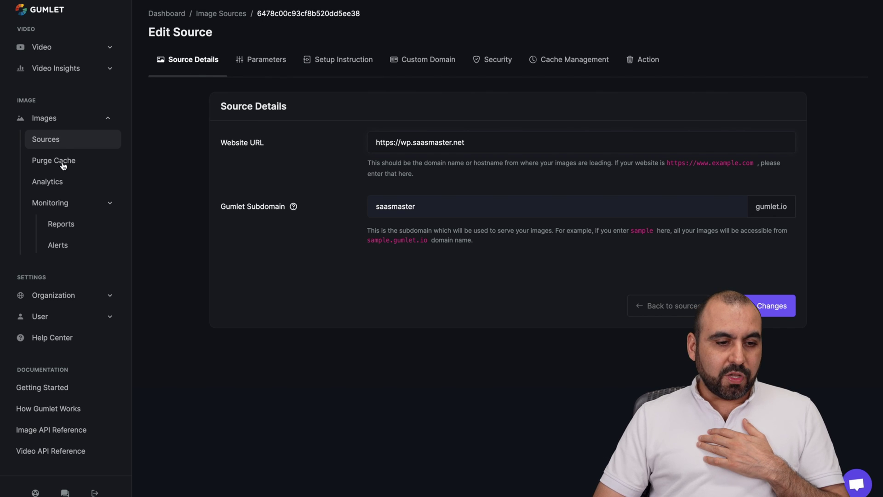
Look over the Create New Source platform types, then view the image Usage Analytics
left_click(60, 141)
left_click(805, 31)
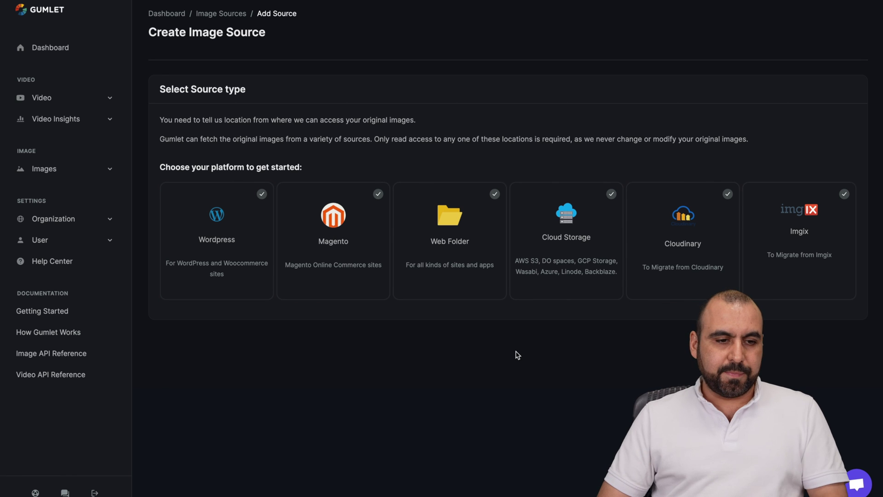
left_click(71, 175)
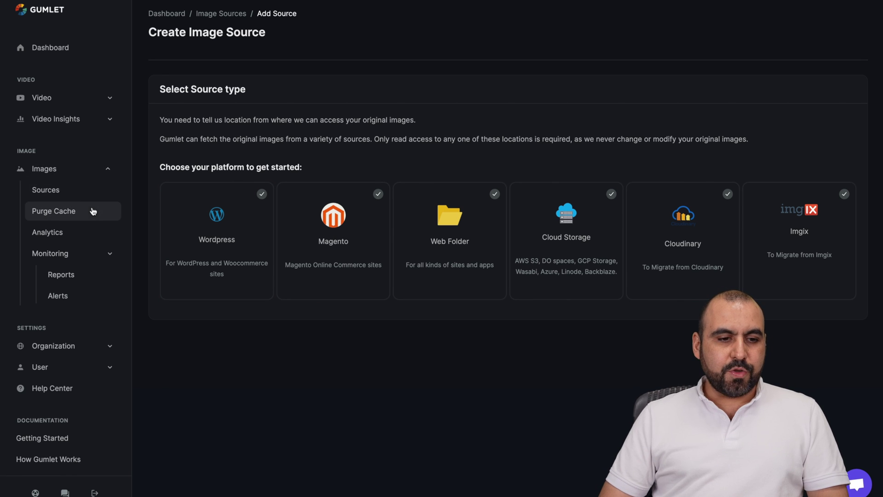
left_click(82, 234)
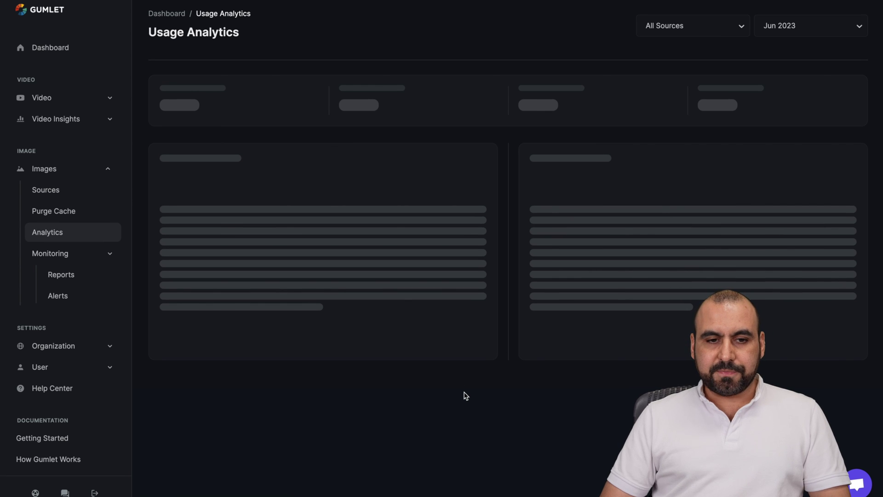
scroll(466, 396, "down", 2)
scroll(466, 396, "up", 2)
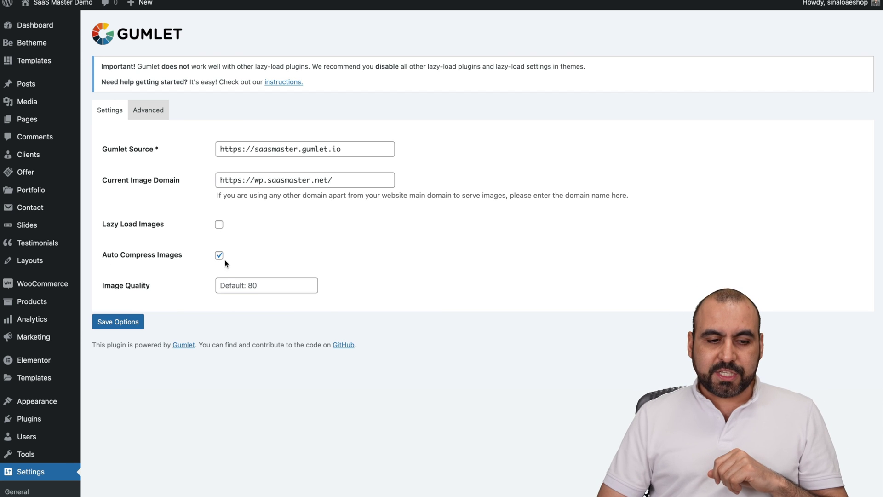
Show the Gumlet plugin's Advanced tab with Use Original Images and Exclude Image URLs options
left_click(137, 113)
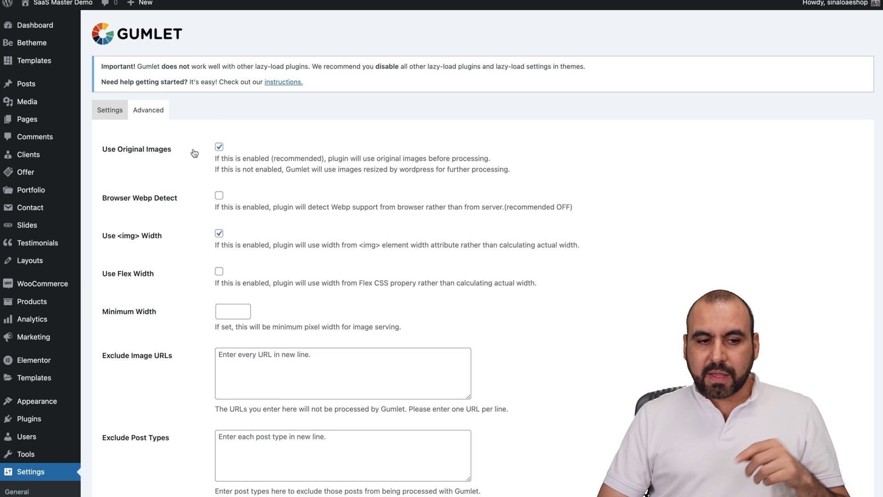
scroll(278, 415, "down", 4)
scroll(278, 415, "up", 2)
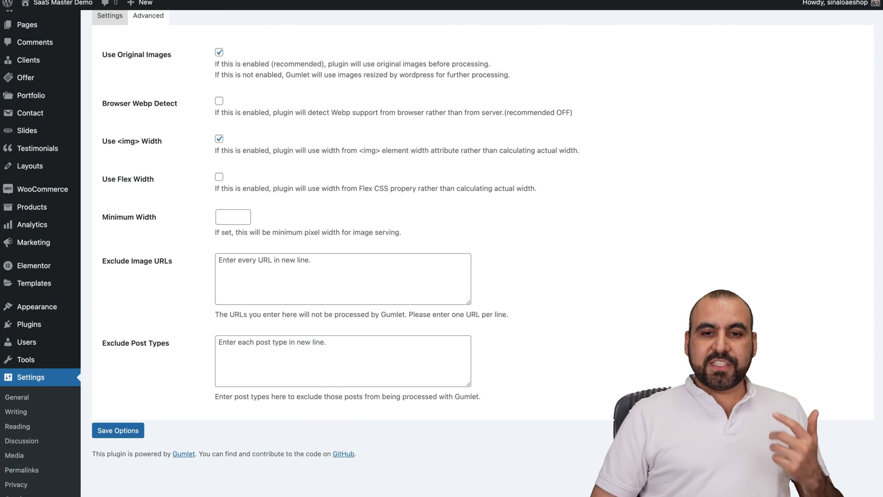